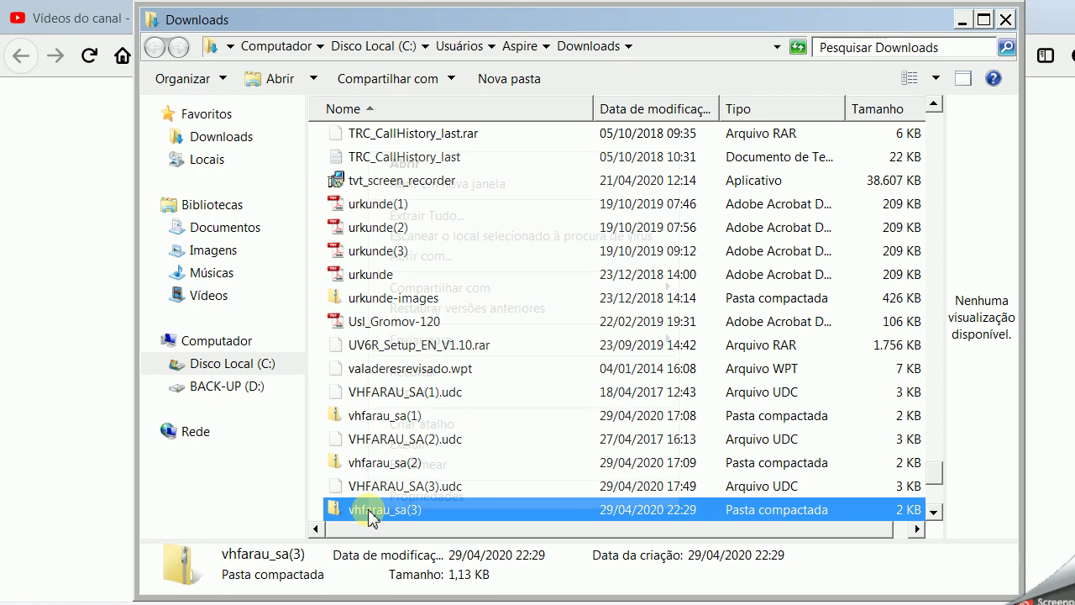
- Delete the compressed folder vhfarau_sa(3) from the Downloads folder
click(401, 445)
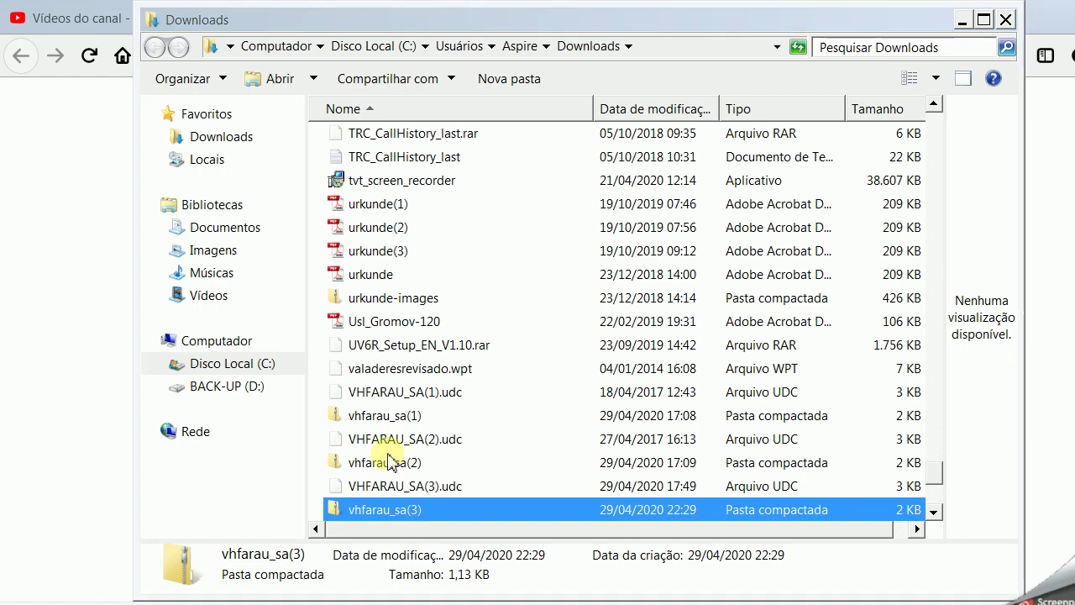
key(Delete)
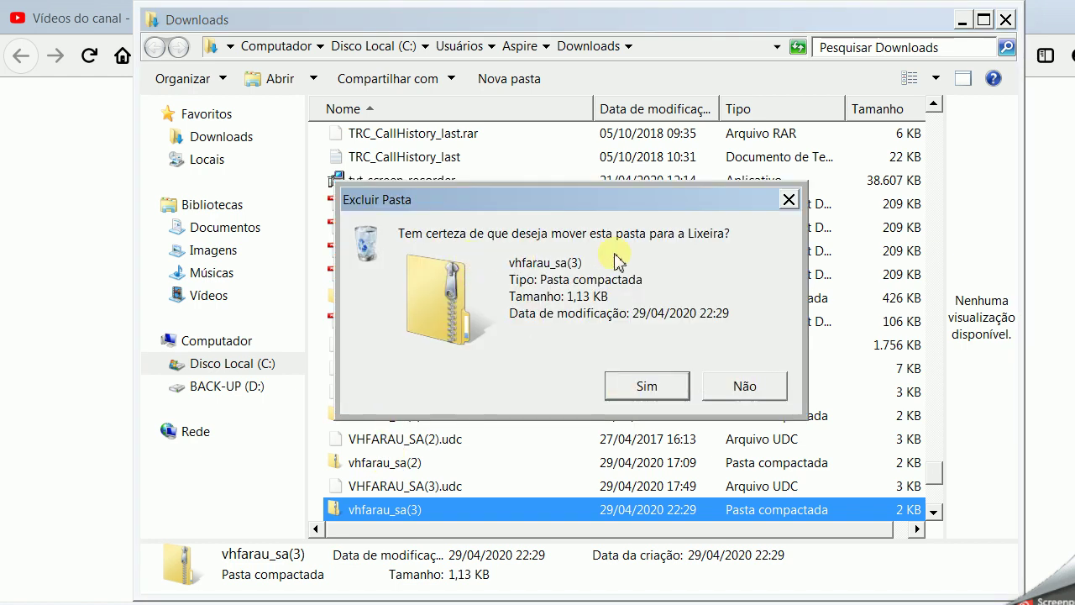
click(645, 393)
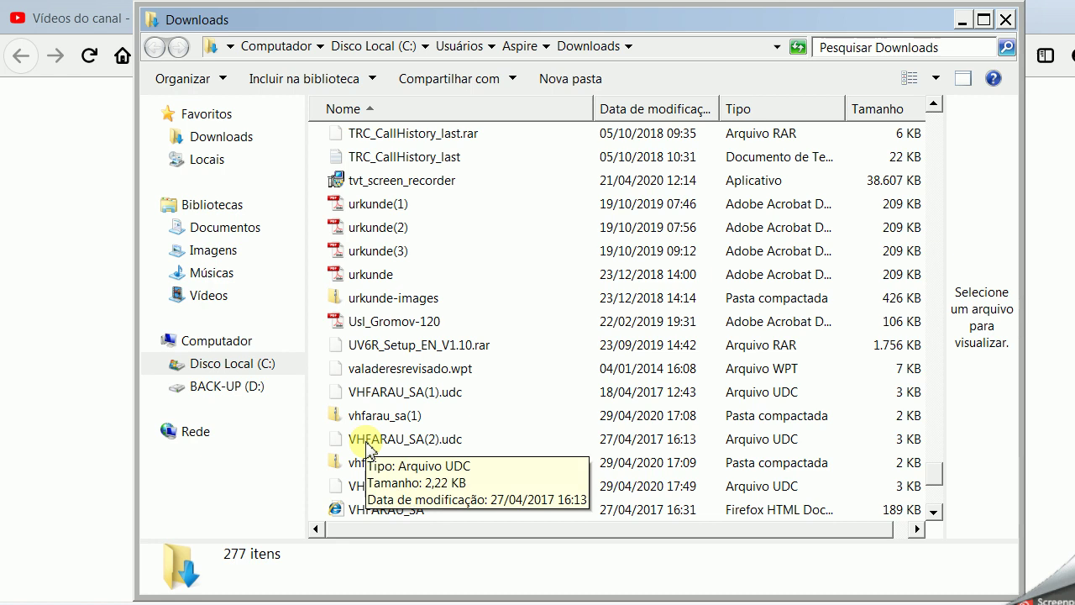
- Copy the file VHFARAU_SA(2).udc from Downloads, and close the folder window and the blank mail tab
click(367, 449)
right_click(367, 449)
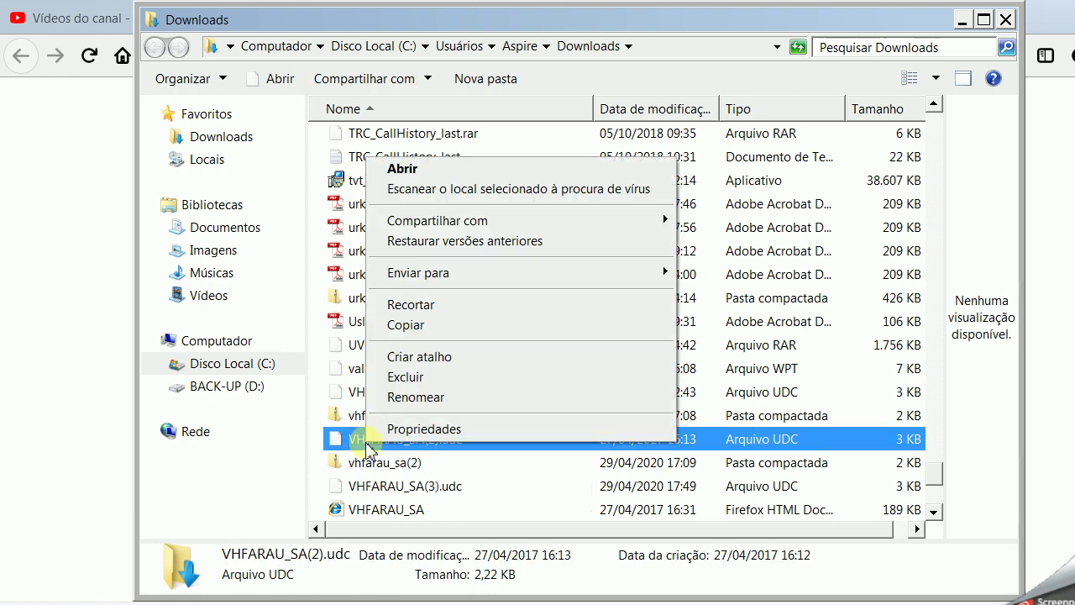
click(404, 326)
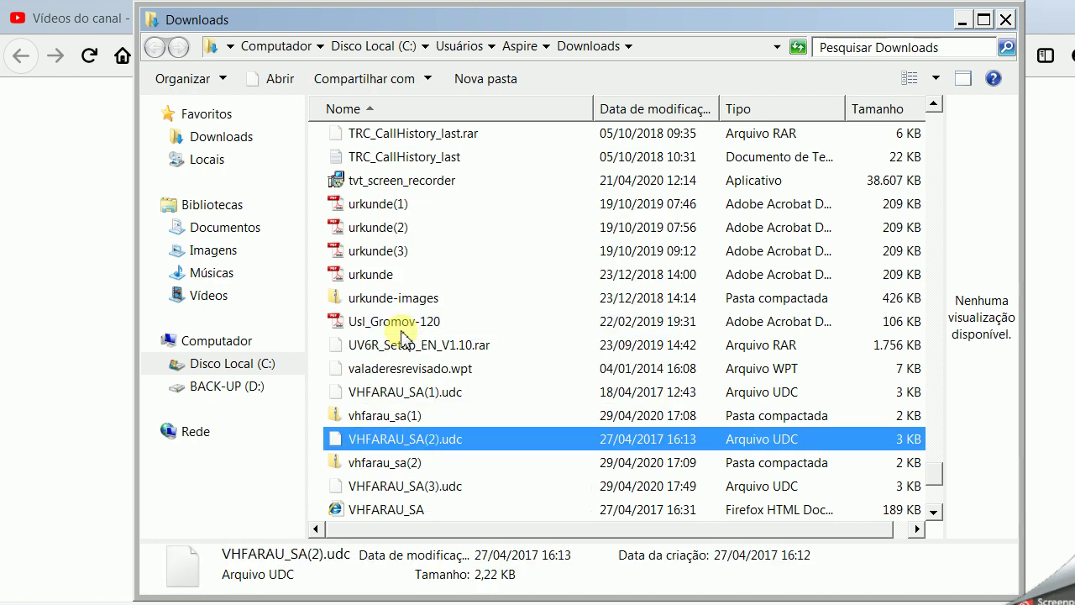
click(1005, 20)
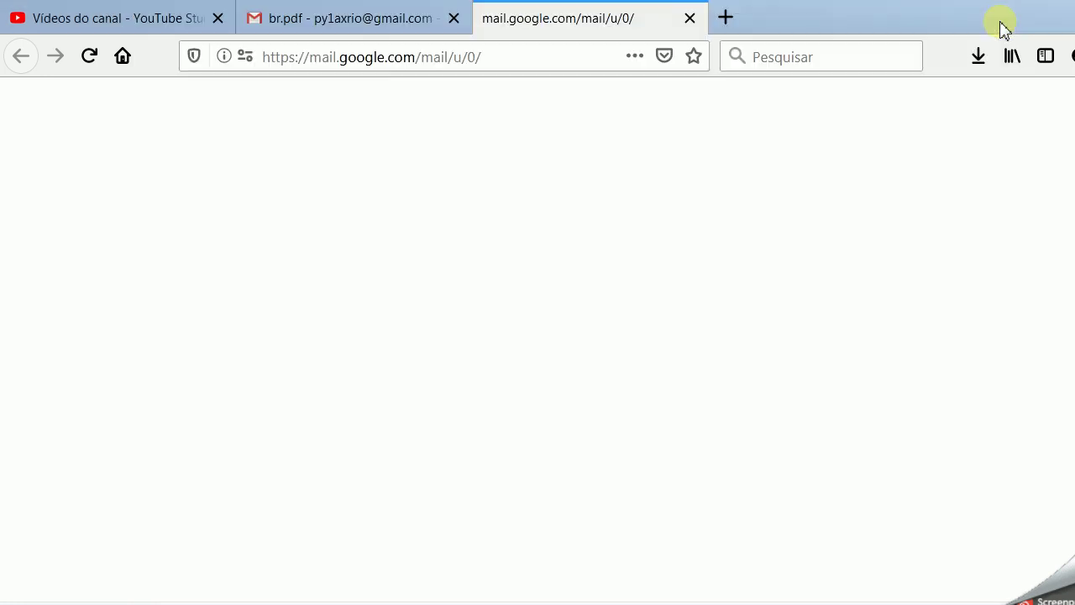
click(688, 18)
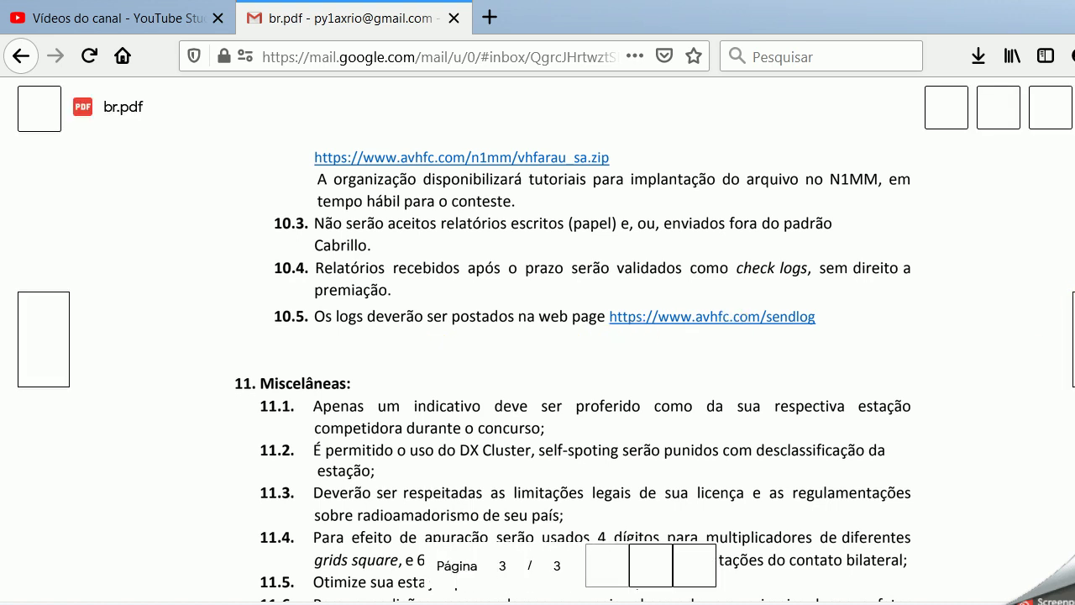
- Review section 10 of br.pdf on log requirements and the N1MM configuration file link
scroll(571, 336, up, 5)
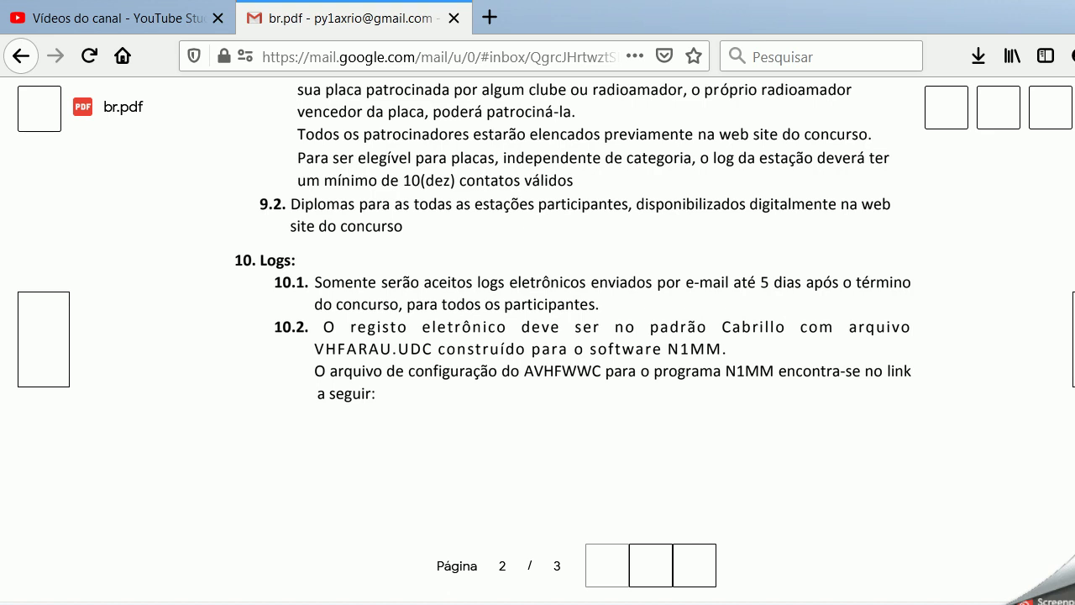
scroll(571, 336, down, 3)
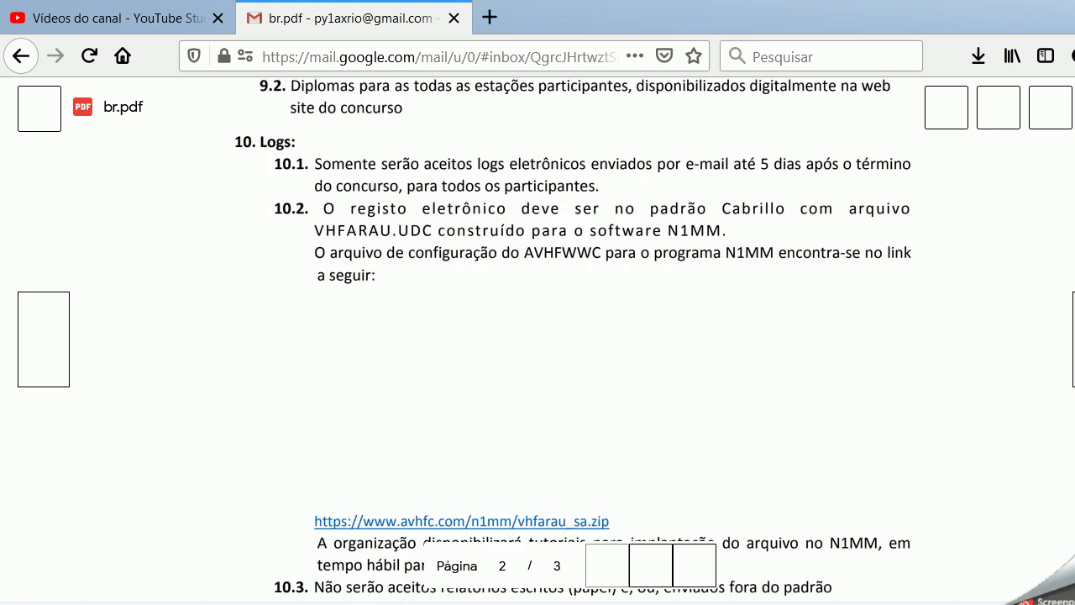
scroll(571, 336, down, 4)
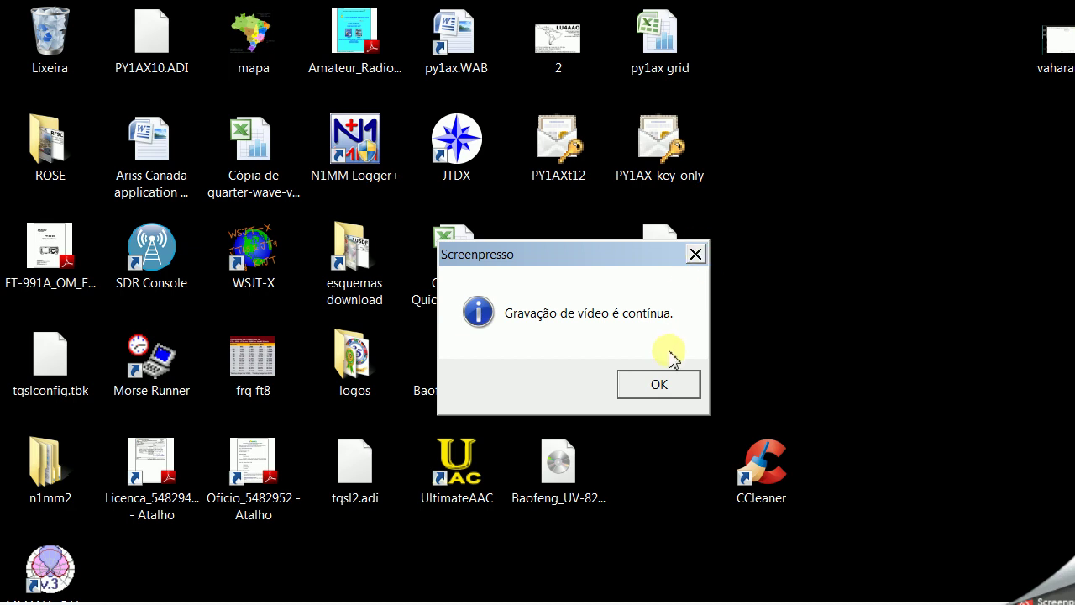
- Dismiss the recording notice and open the N1MM Logger+ folder in the Documents library
click(660, 384)
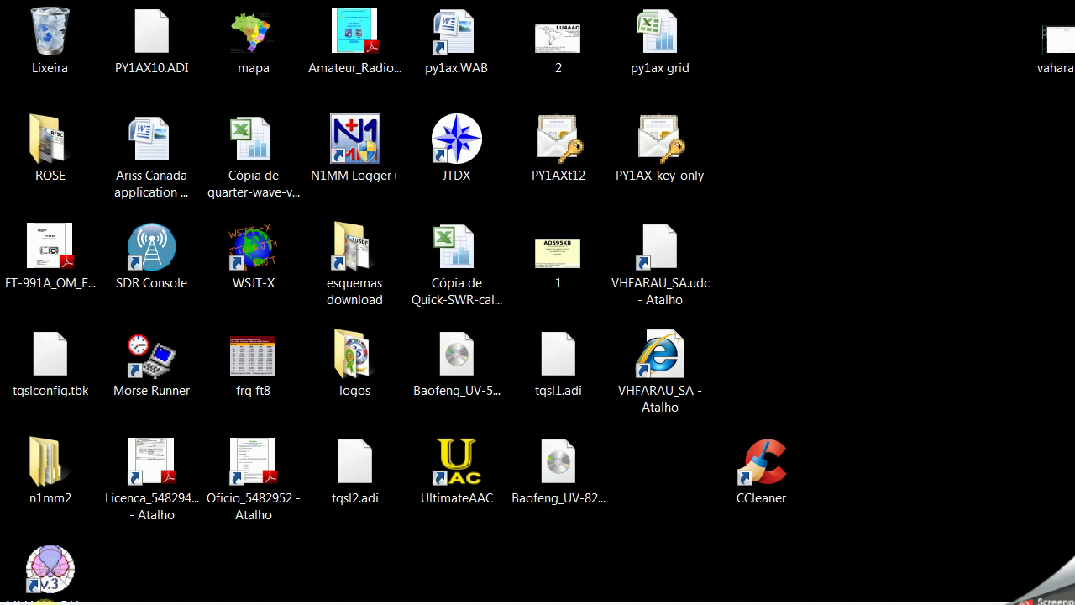
click(25, 603)
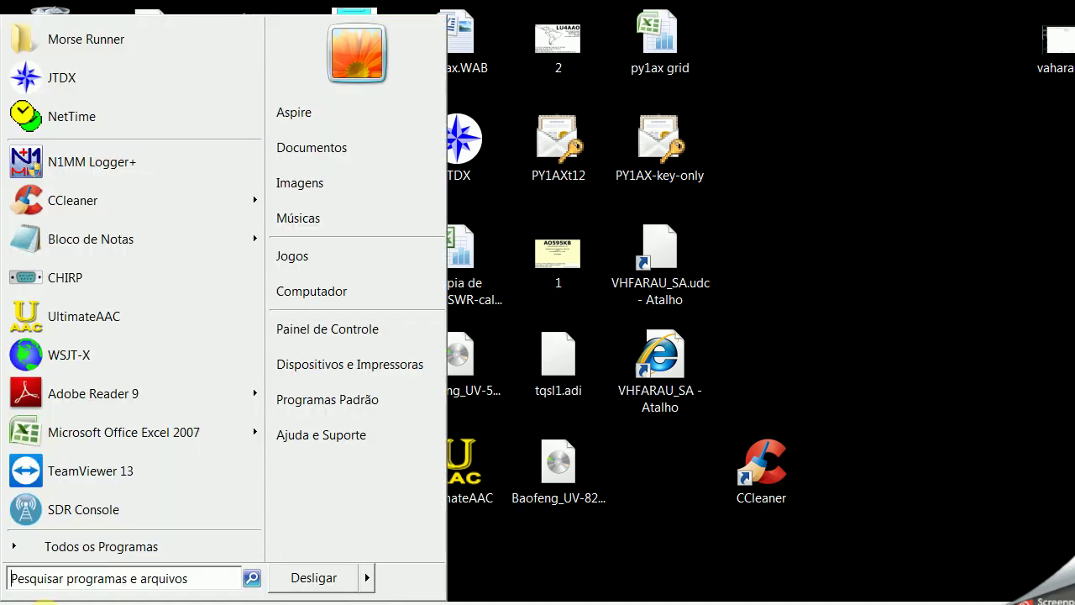
click(299, 158)
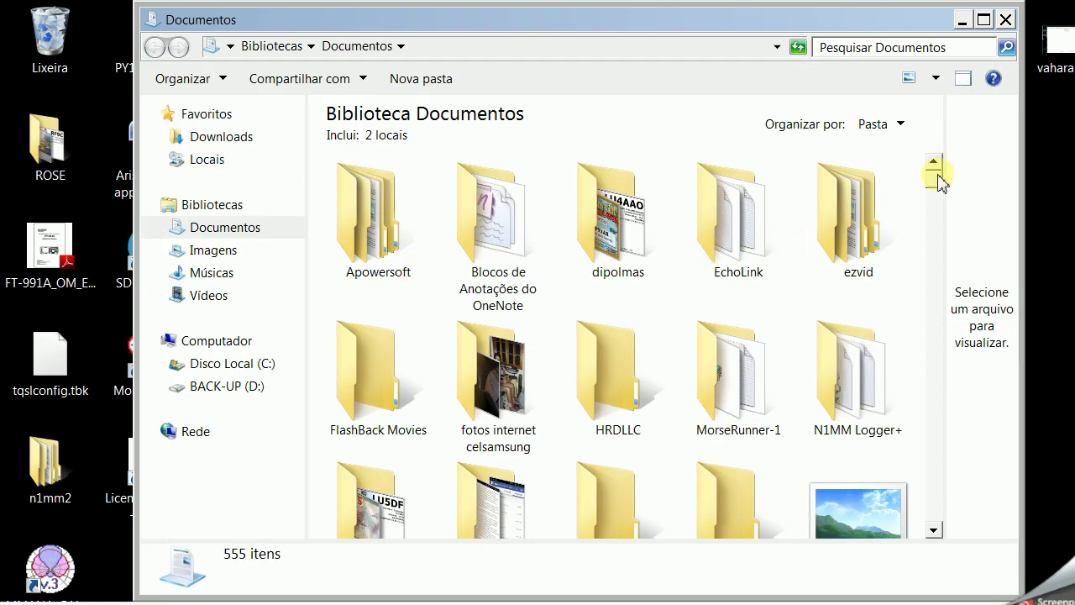
drag(938, 181, 940, 185)
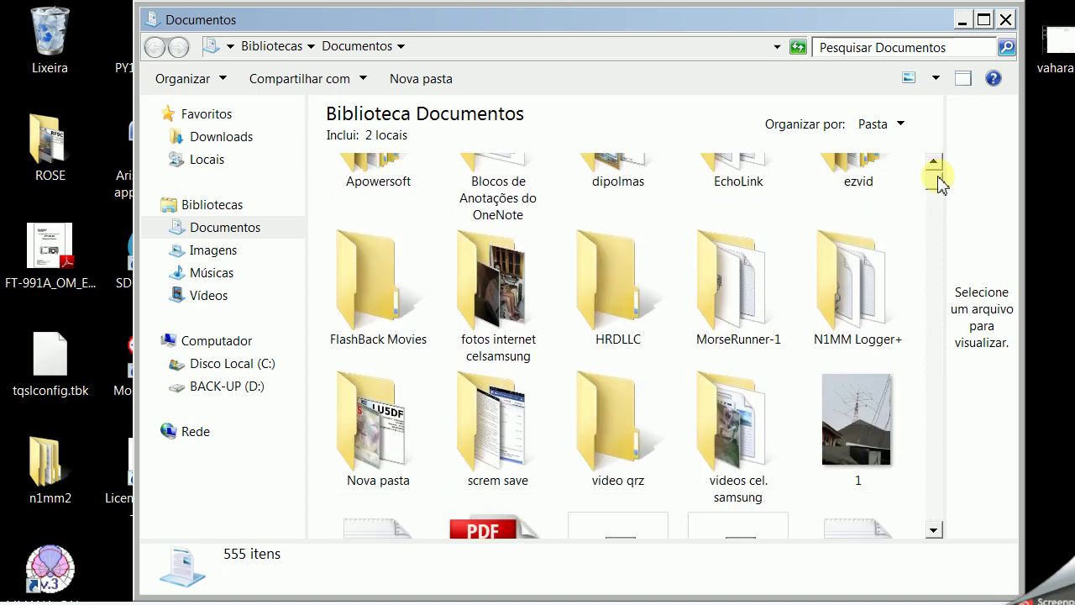
click(858, 287)
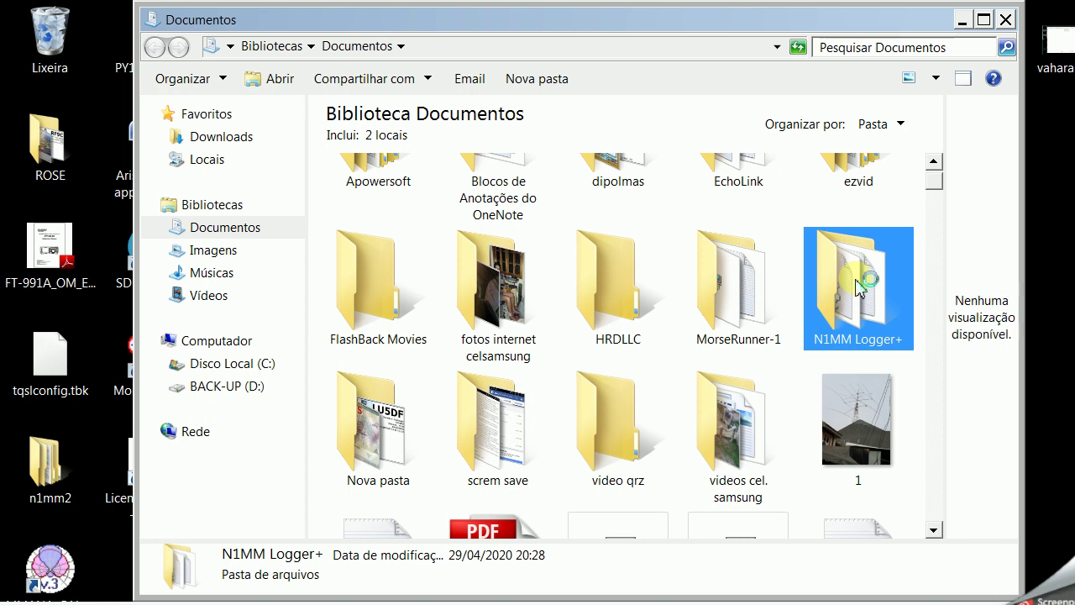
double_click(859, 286)
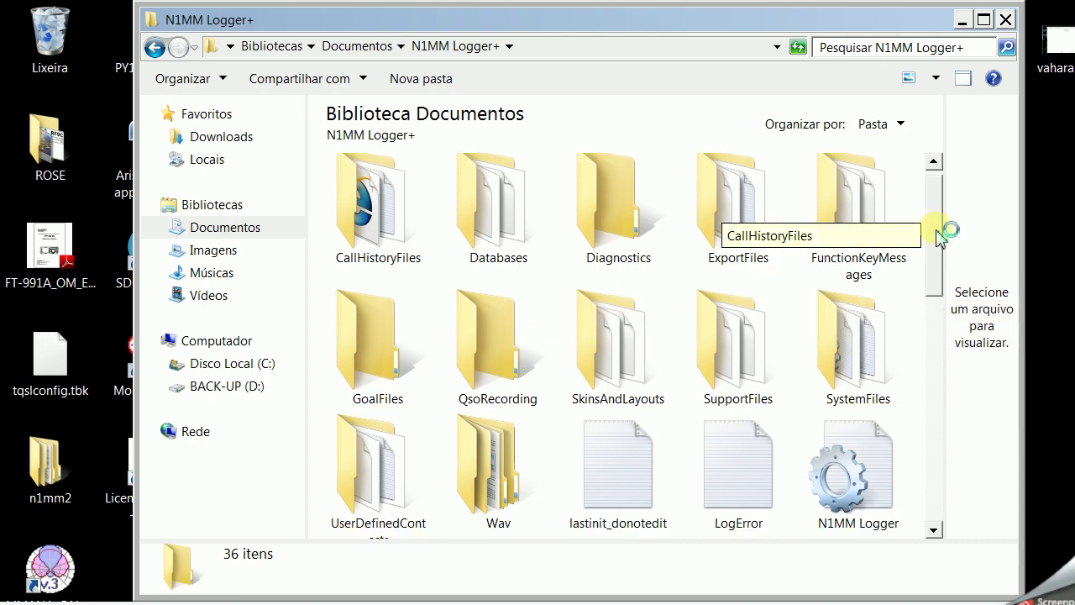
- Check the UserDefinedContests folder for the VHFARAU_SA.udc file and close the folder window
scroll(945, 229, down, 1)
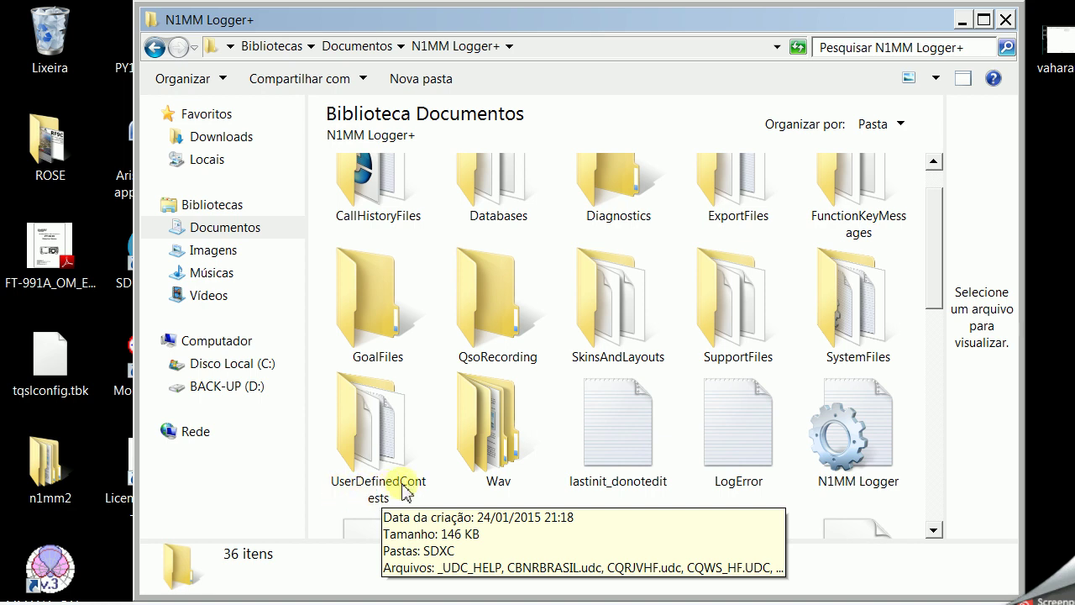
click(372, 438)
click(372, 437)
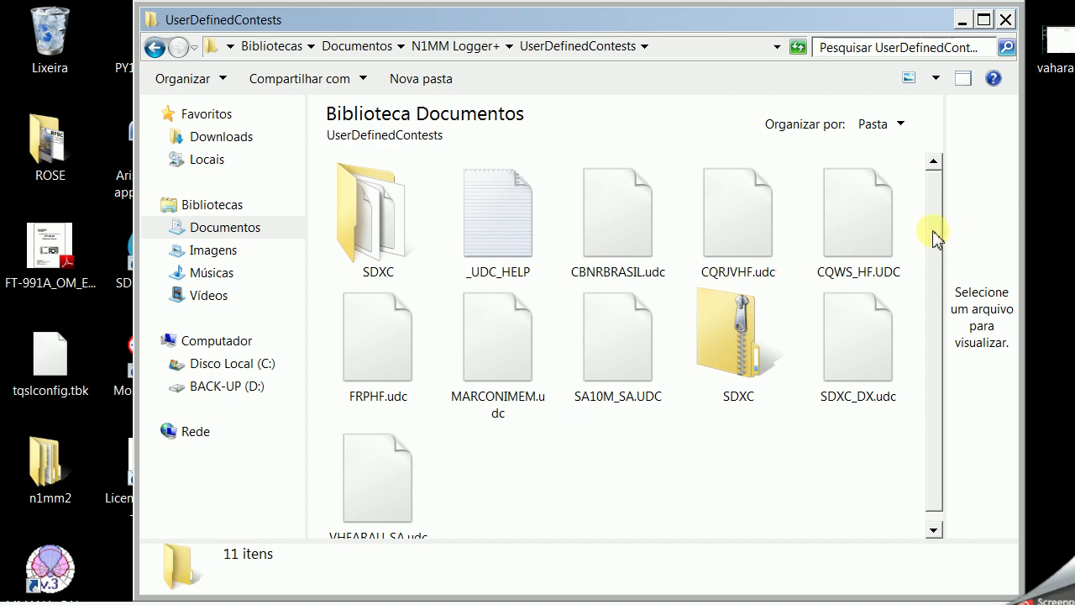
scroll(935, 239, down, 1)
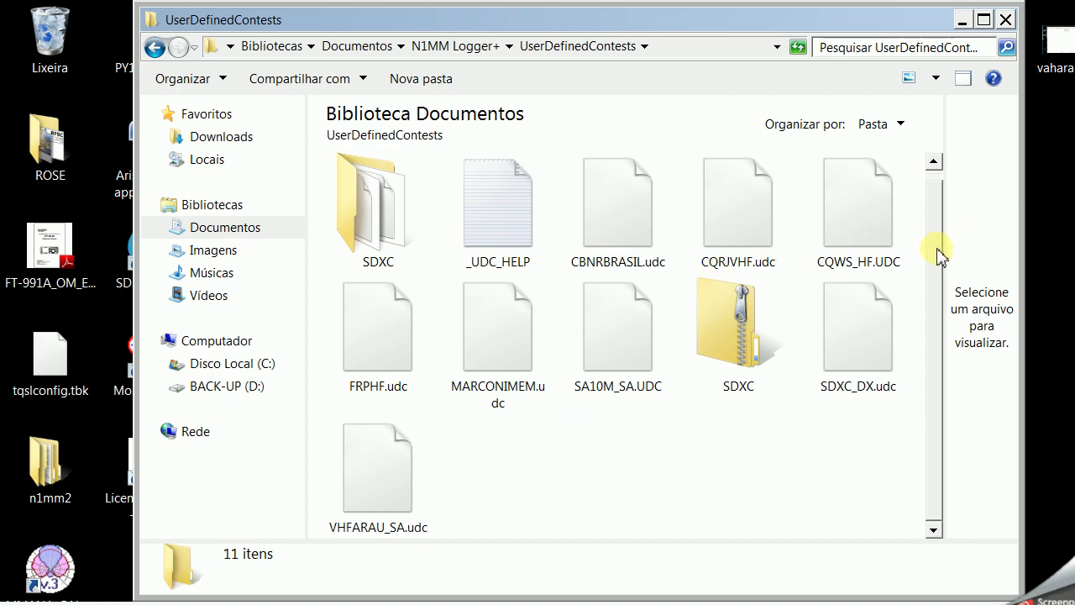
click(1006, 21)
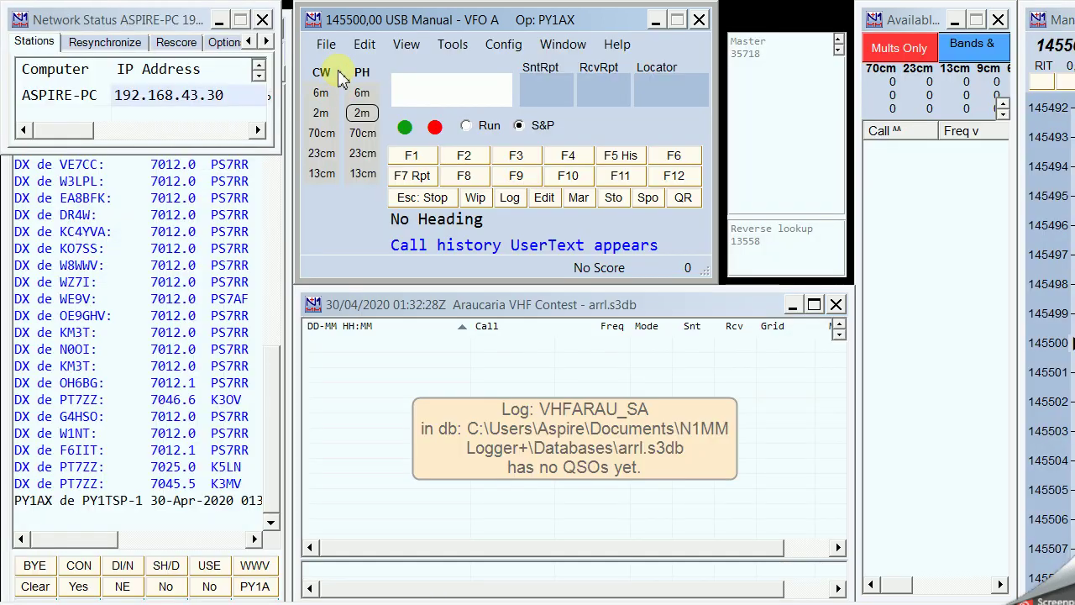
- In N1MM Logger+, view the existing logs in the arrl.s3db database and close the dialog without opening one
click(326, 47)
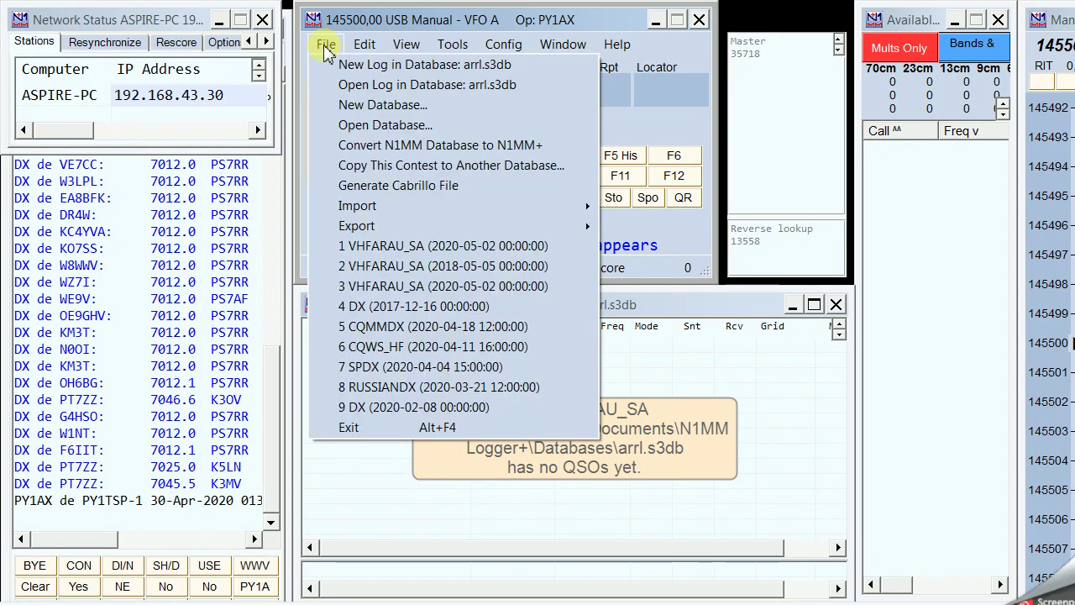
click(348, 85)
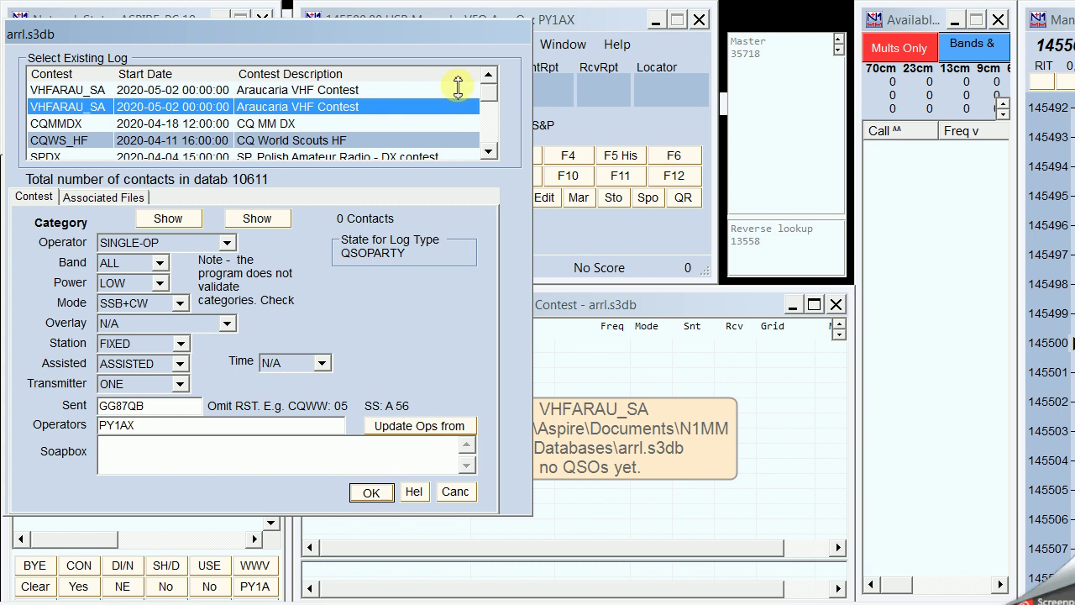
click(450, 493)
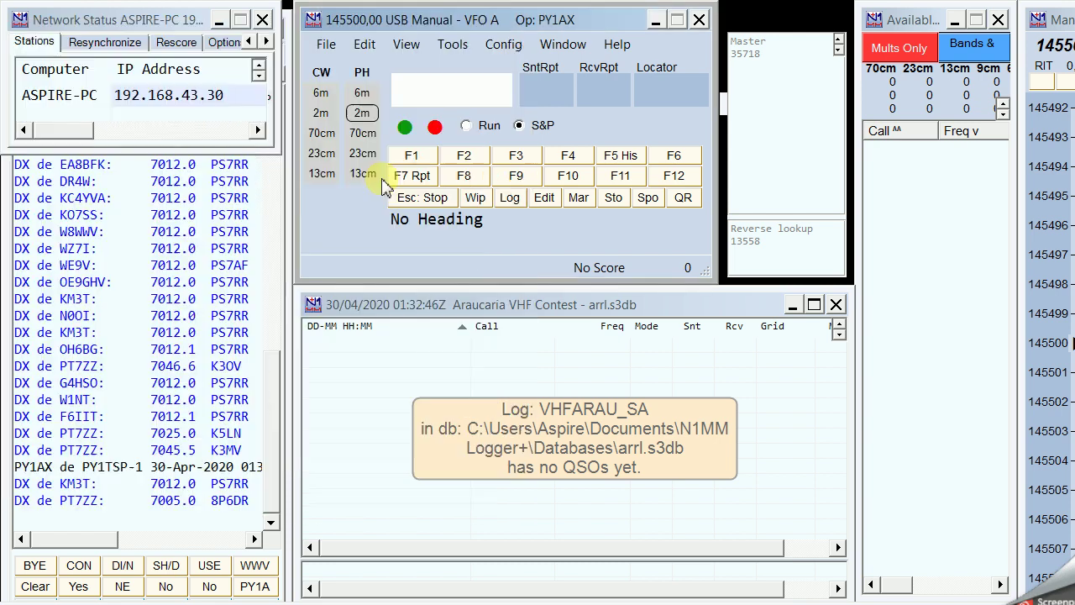
- Look for VHFARAU_SA among the log types for a new log in arrl.s3db, and cancel the dialog
click(327, 46)
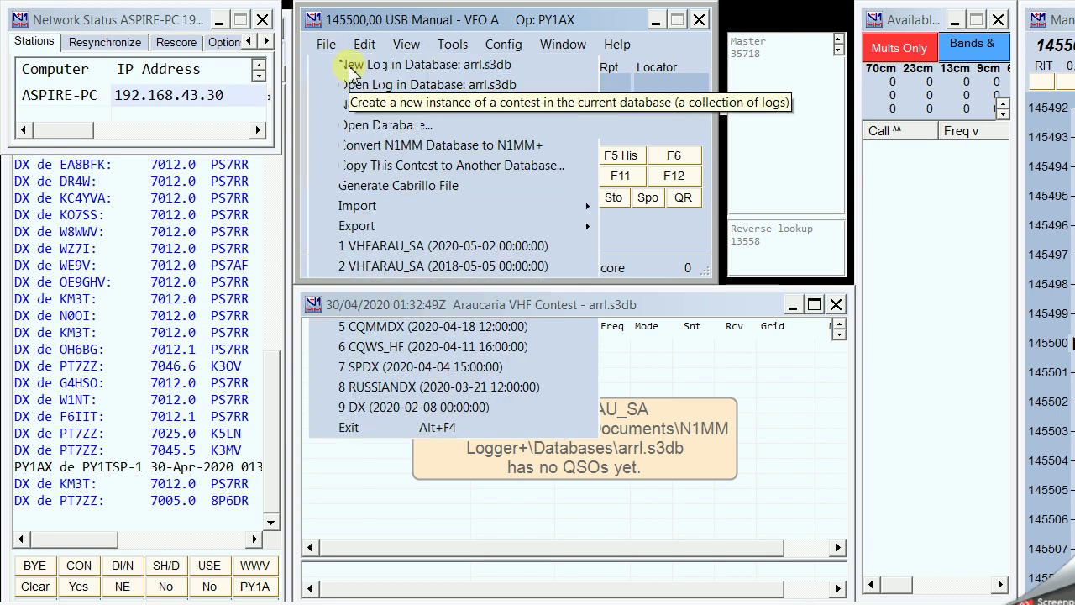
click(351, 71)
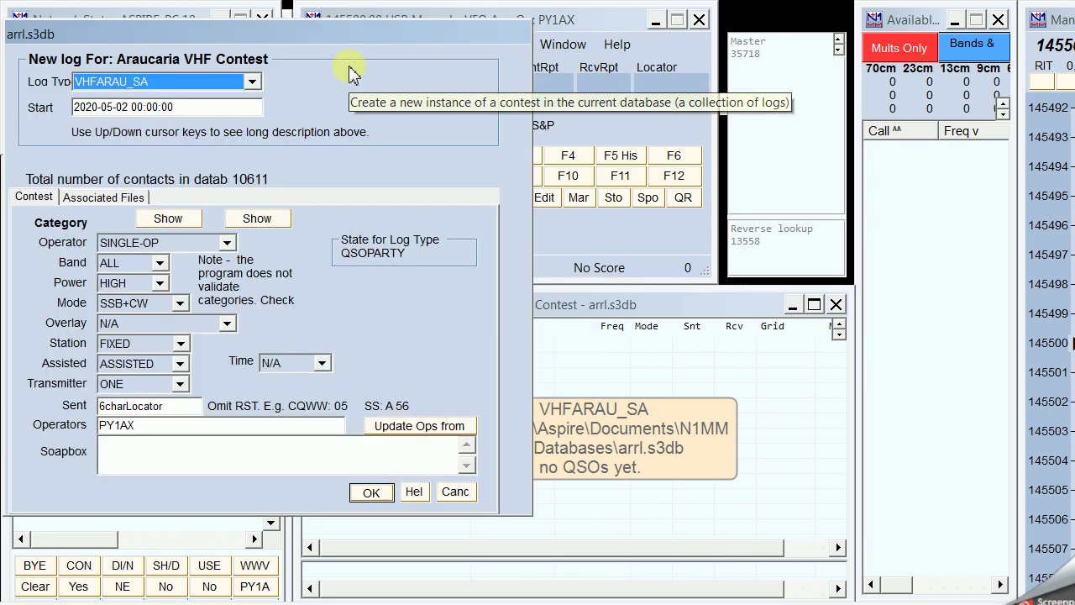
click(253, 81)
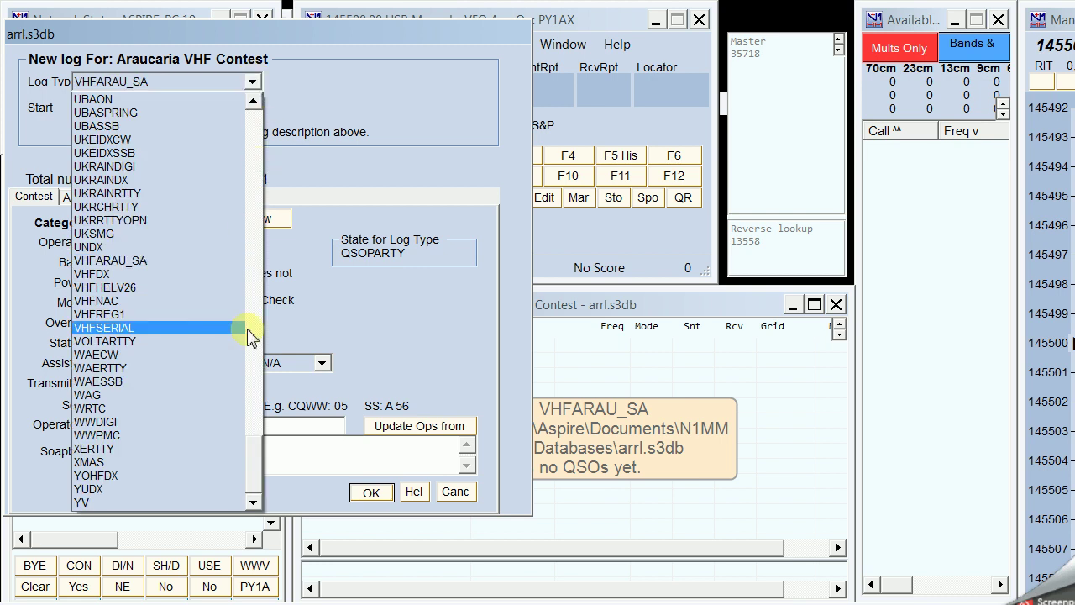
mouse_move(256, 458)
mouse_down()
mouse_move(246, 116)
mouse_move(272, 309)
mouse_move(270, 451)
mouse_up()
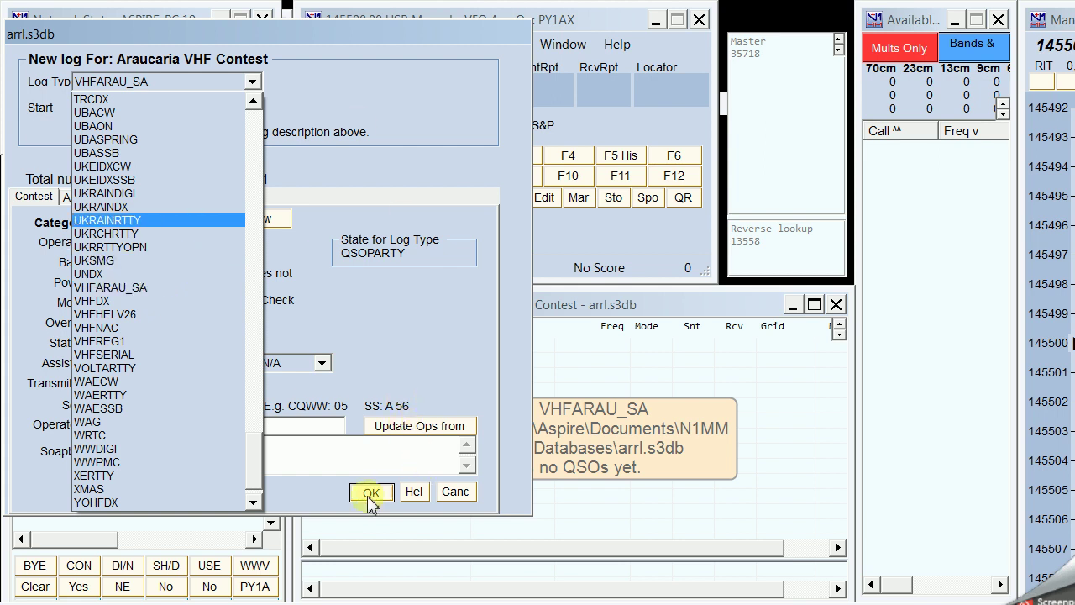
click(456, 495)
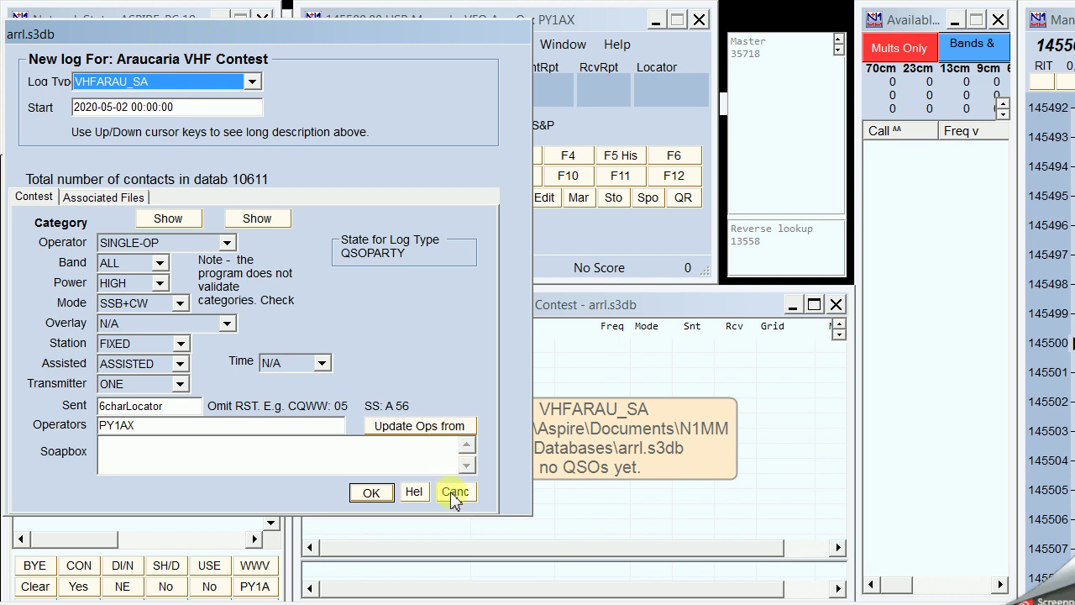
click(455, 494)
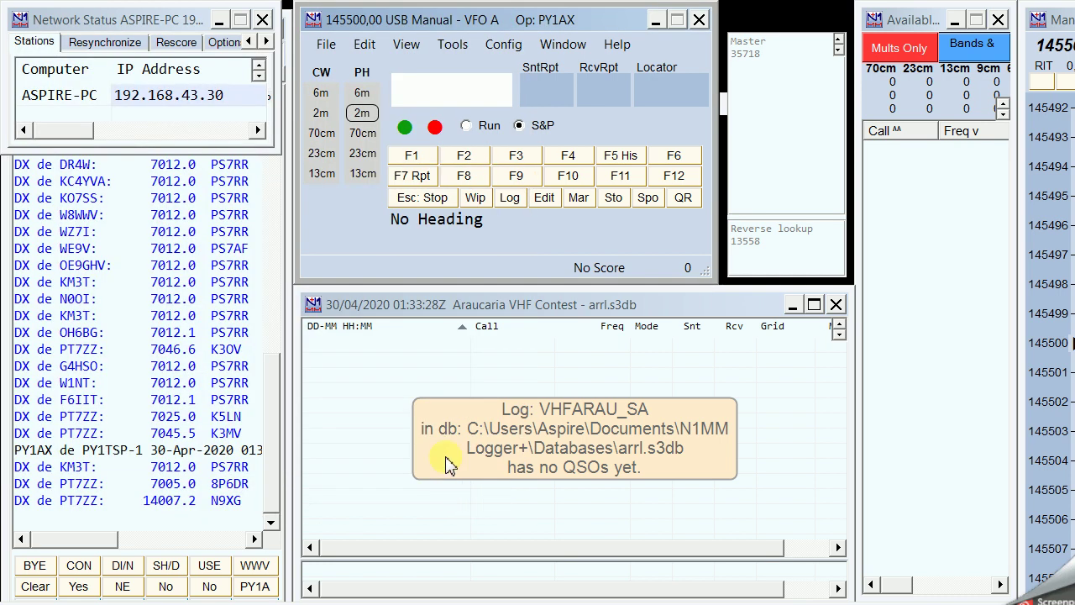
- Bring up the existing logs in arrl.s3db and keep SINGLE-OP as the operator category for the VHFARAU_SA log
click(327, 46)
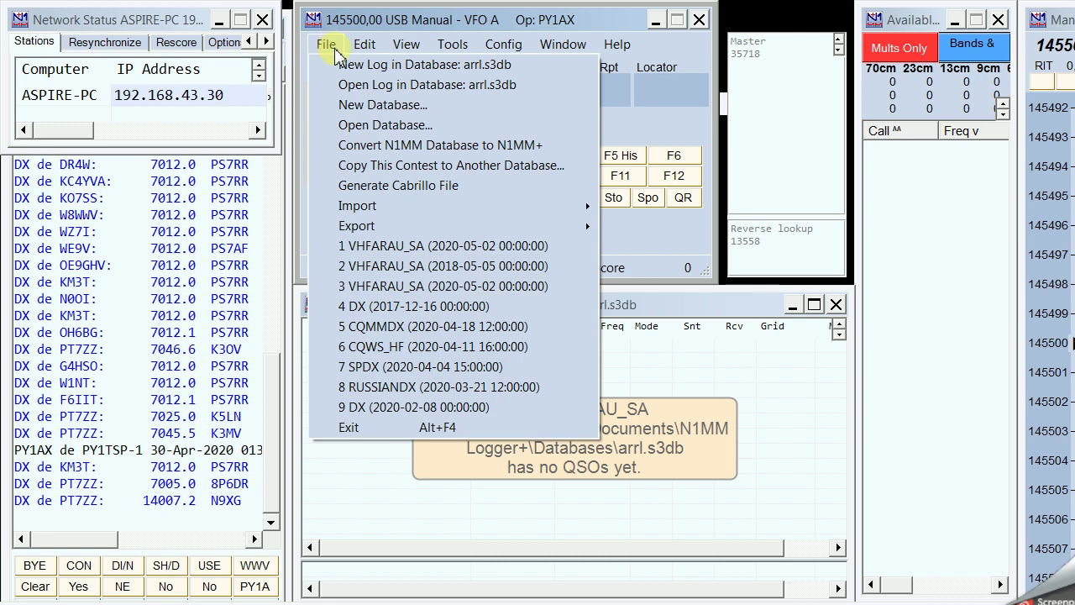
click(351, 88)
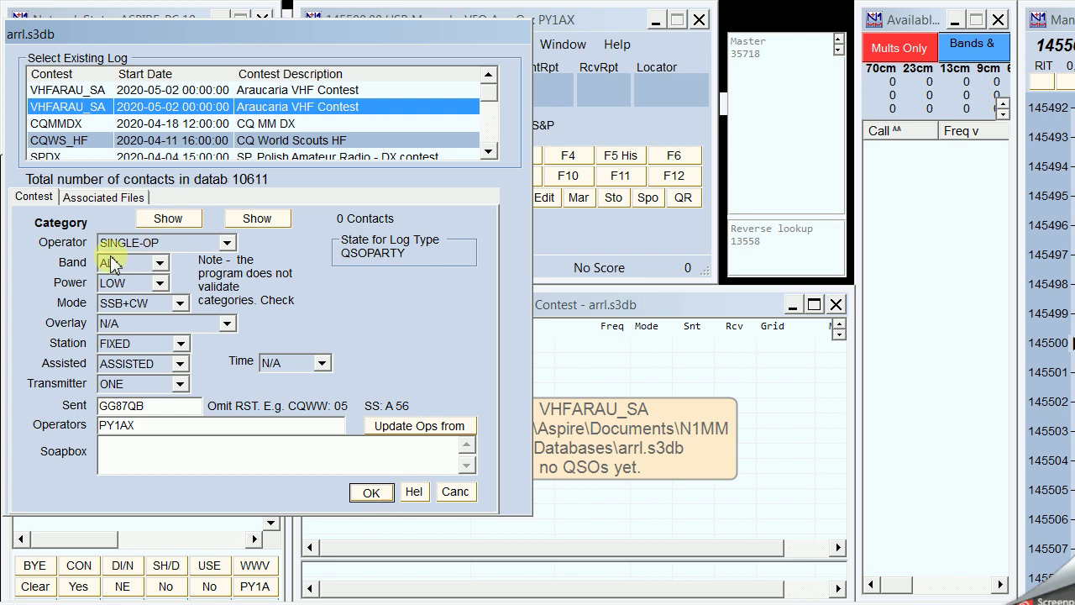
click(227, 243)
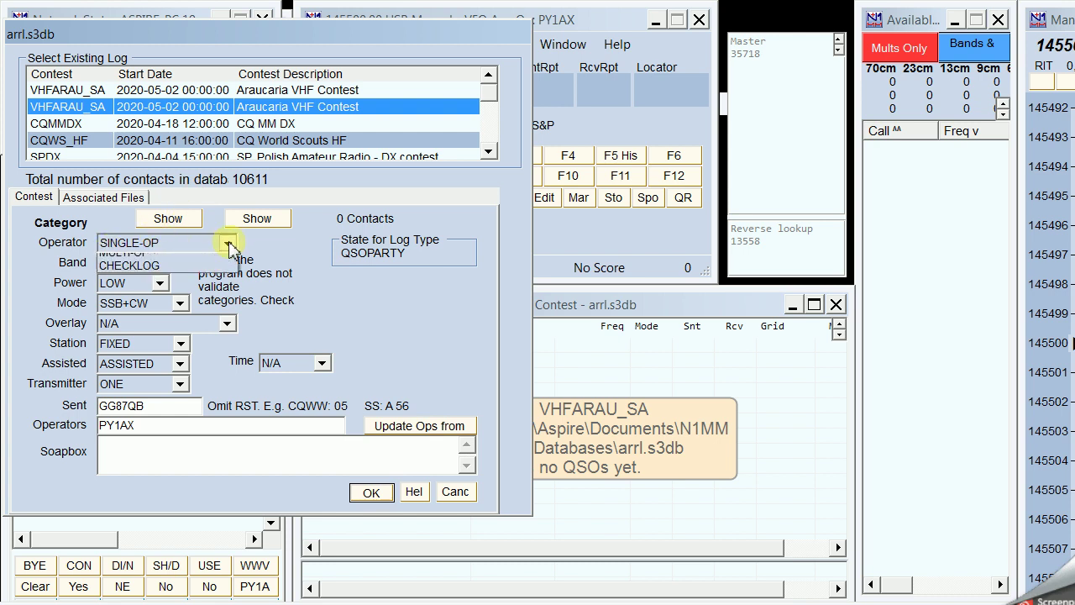
click(228, 243)
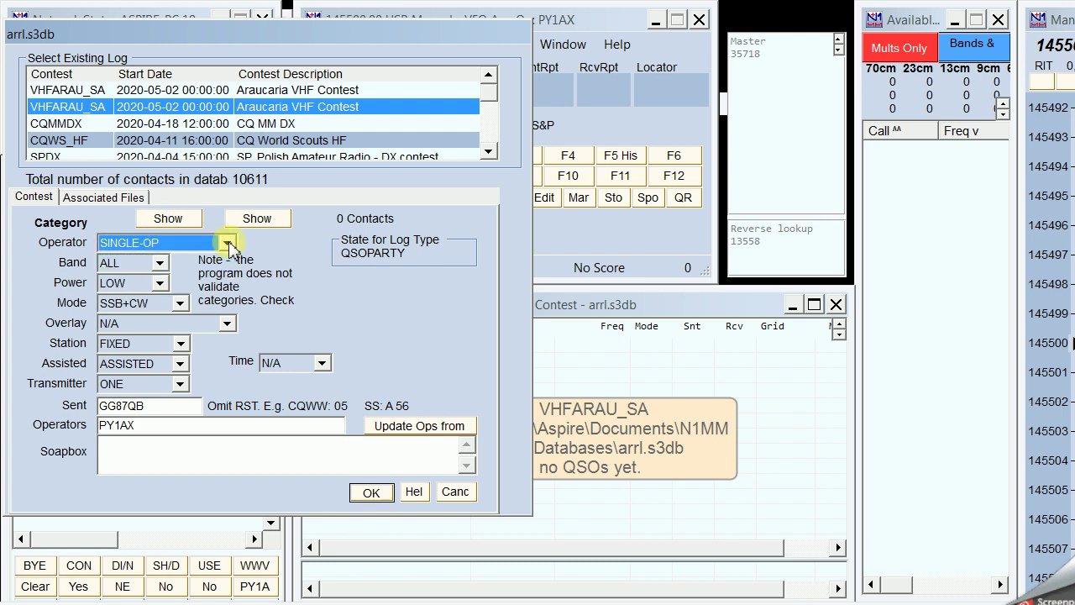
click(227, 243)
click(227, 245)
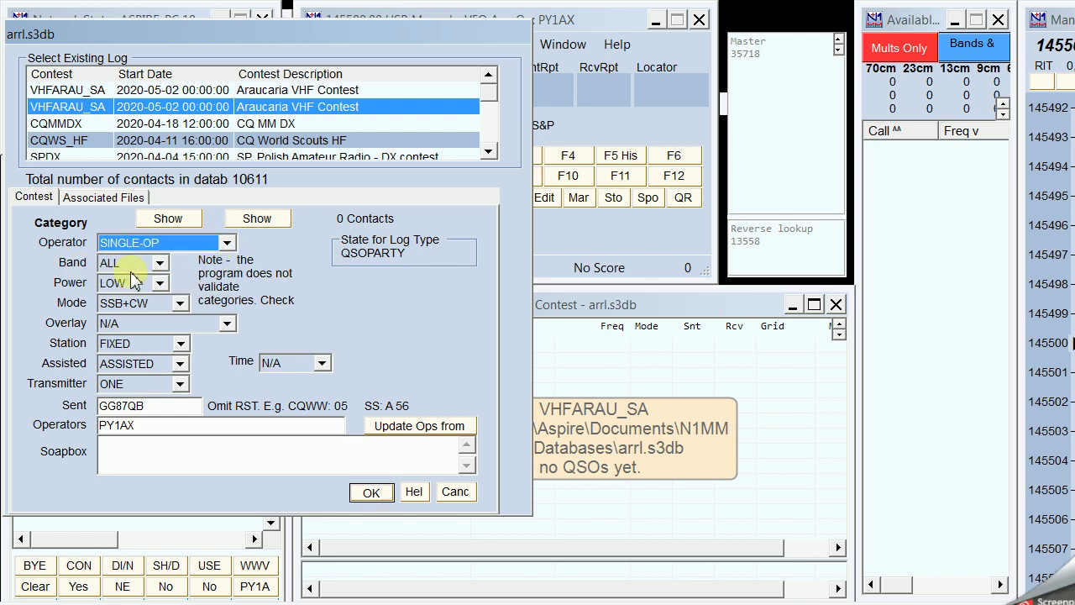
- Set the VHFARAU_SA log's band category to ALL and its power category to LOW
click(160, 263)
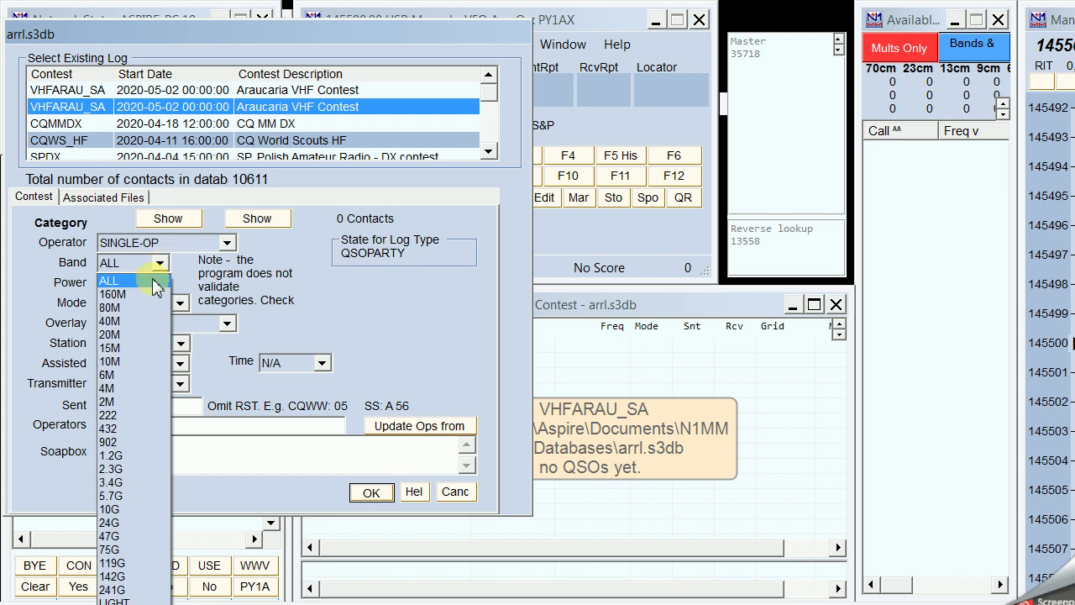
click(156, 281)
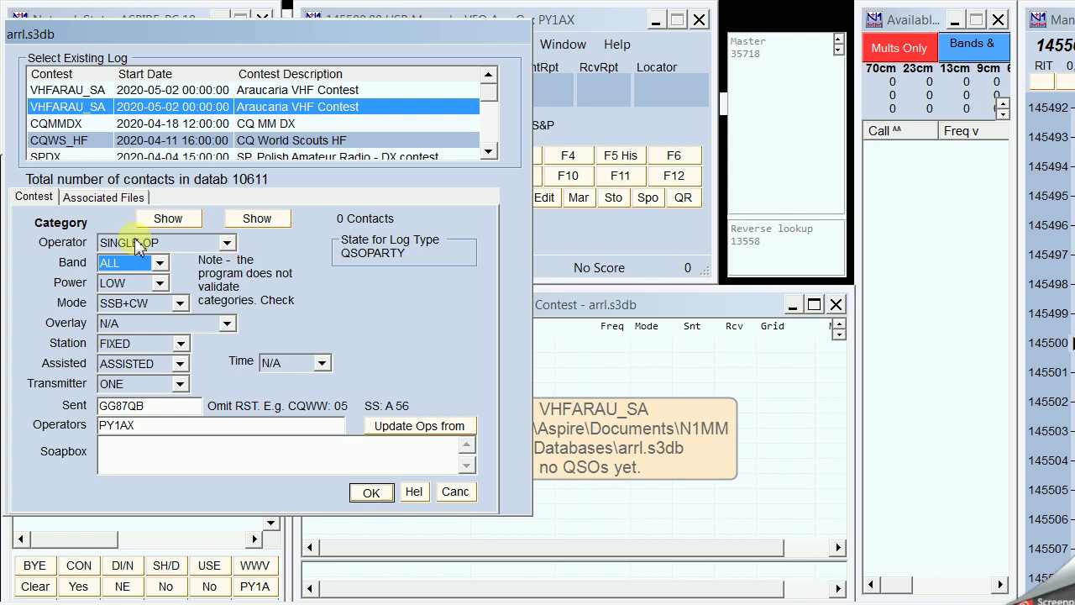
click(159, 284)
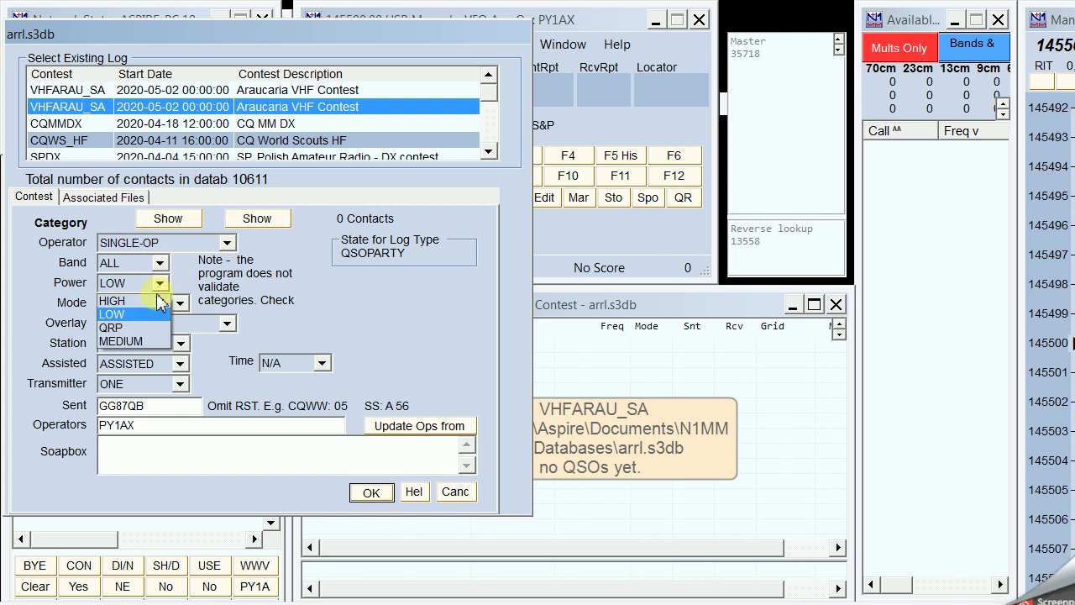
click(147, 315)
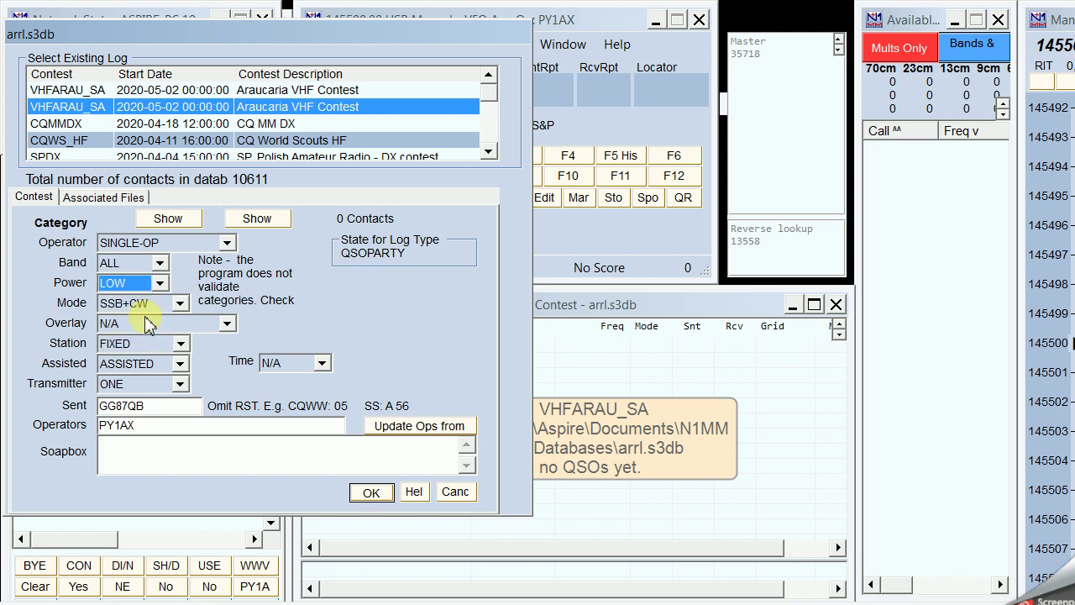
- Try FM and CW as the log's mode category, finishing on FM
click(182, 306)
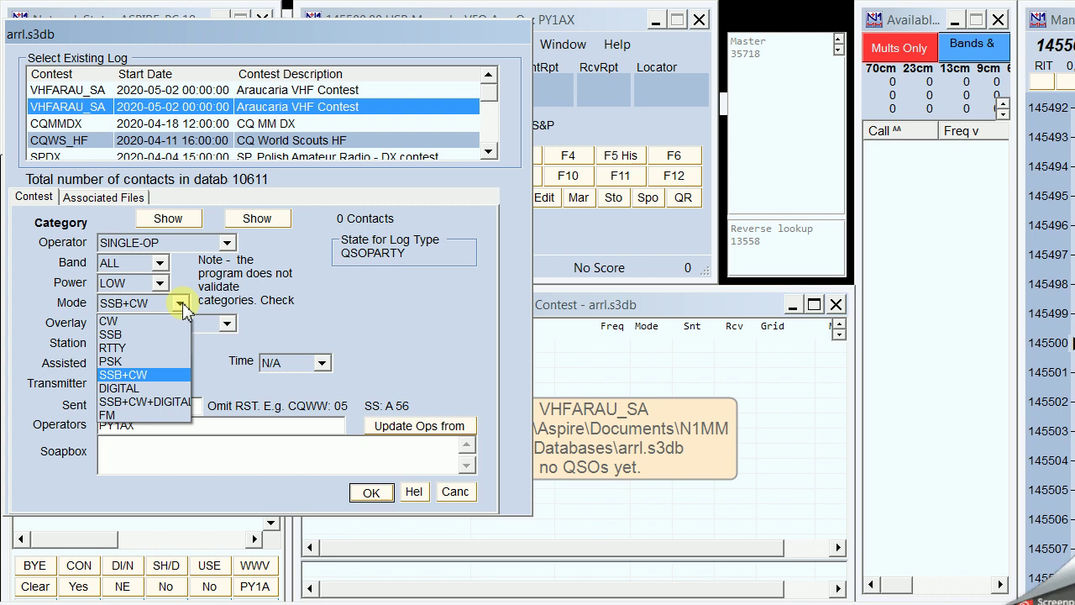
click(134, 417)
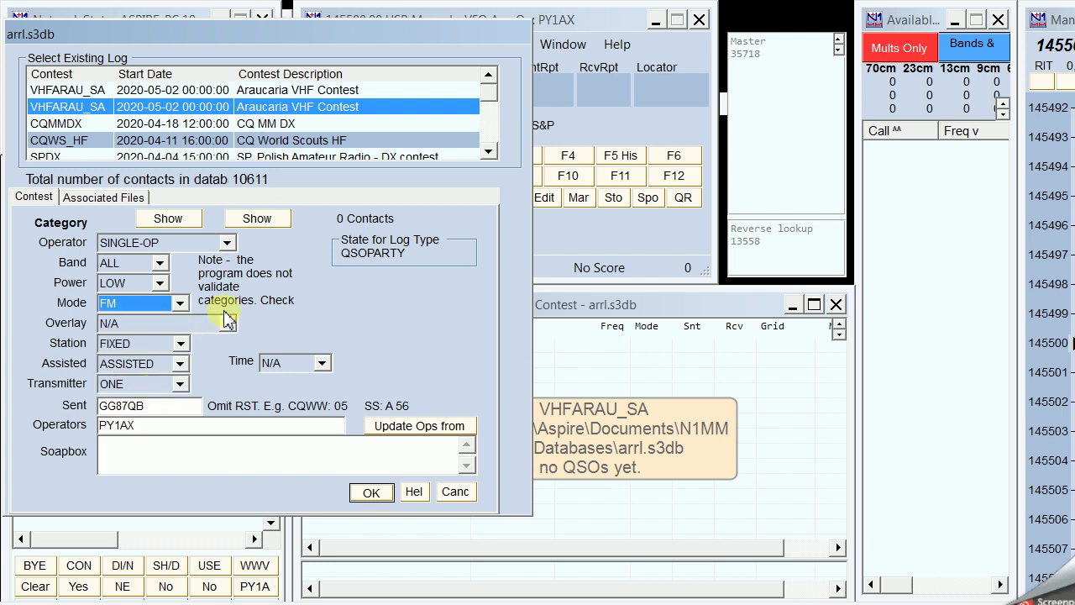
click(181, 303)
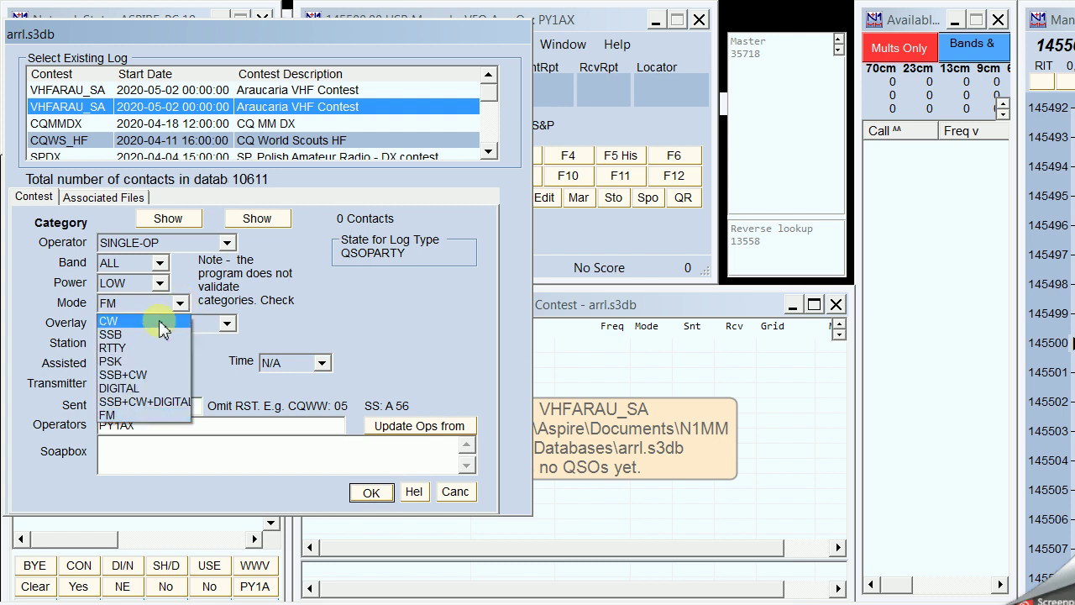
click(162, 327)
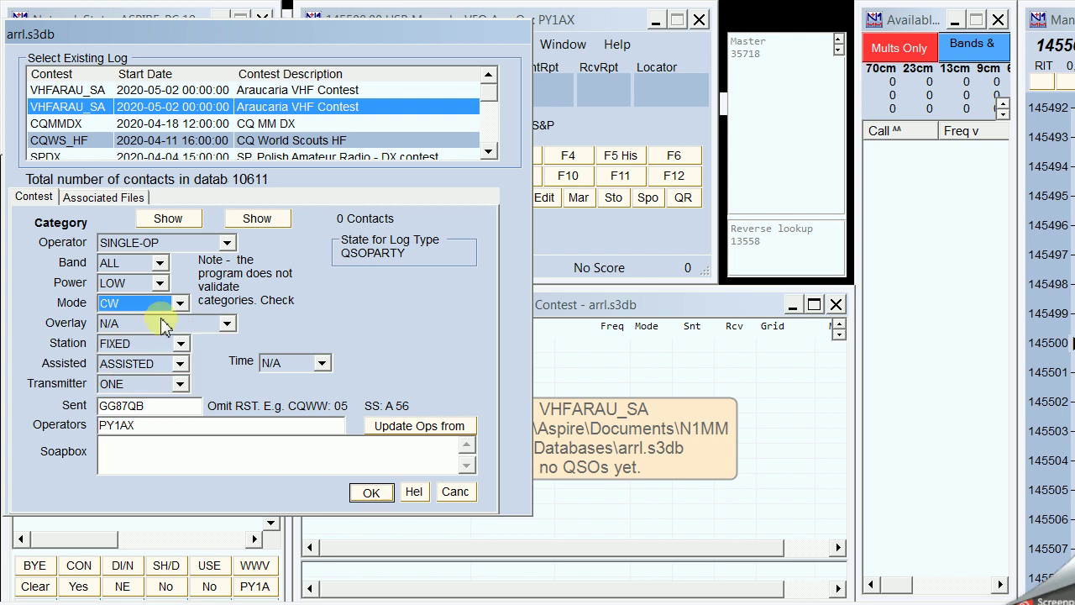
click(181, 303)
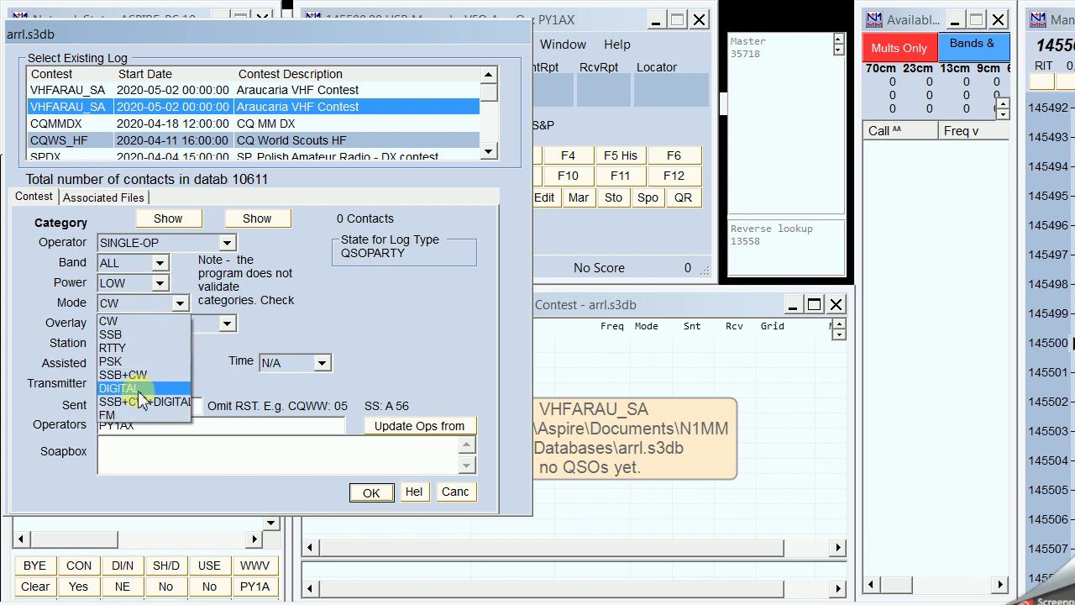
click(139, 420)
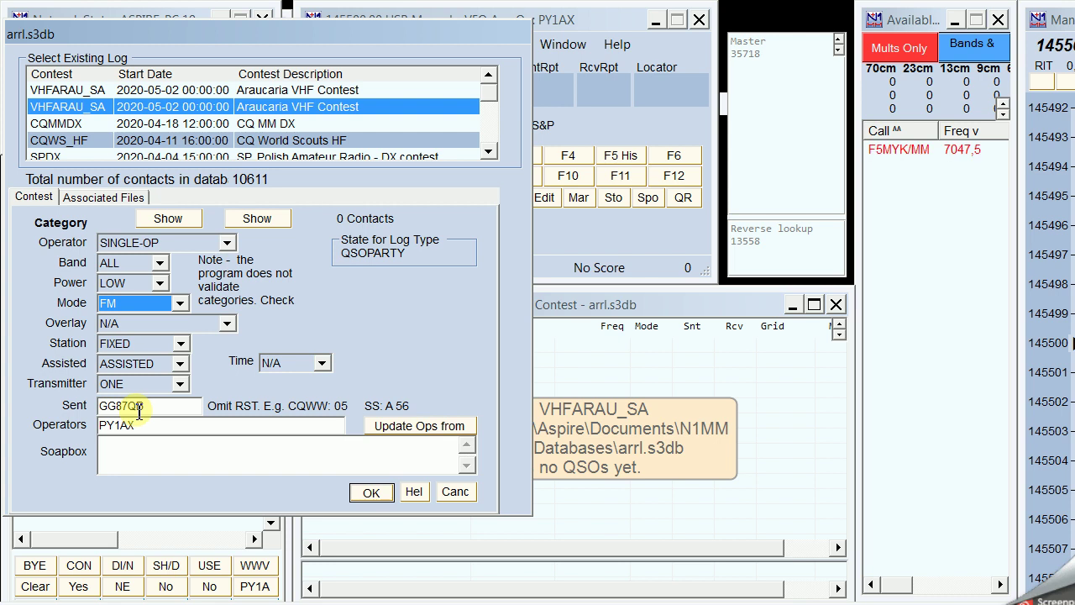
- Try 2M as the band category, and set the band back to ALL
click(160, 263)
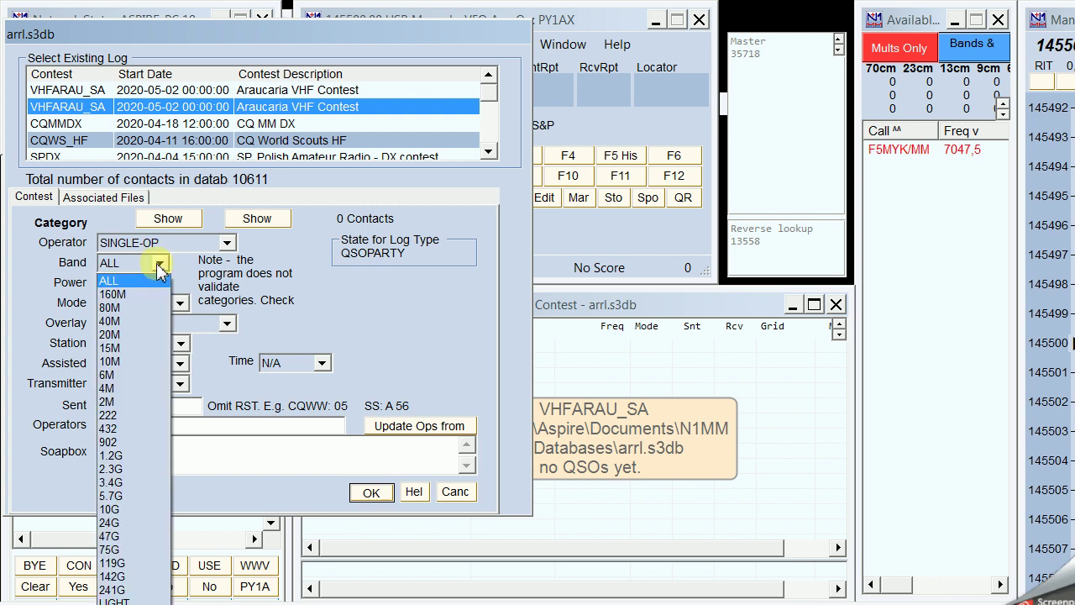
click(132, 402)
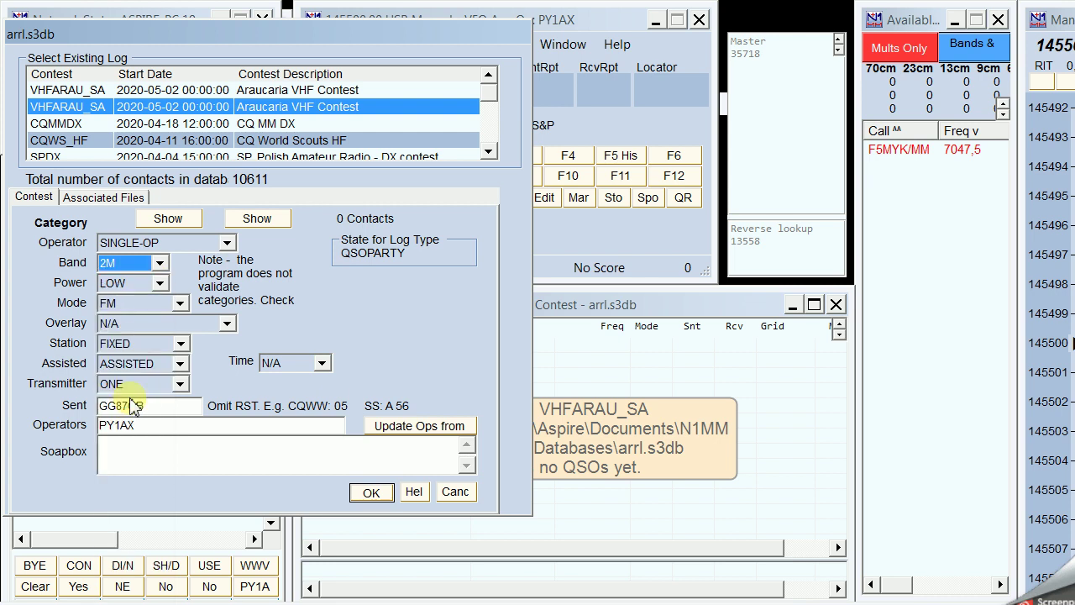
click(161, 266)
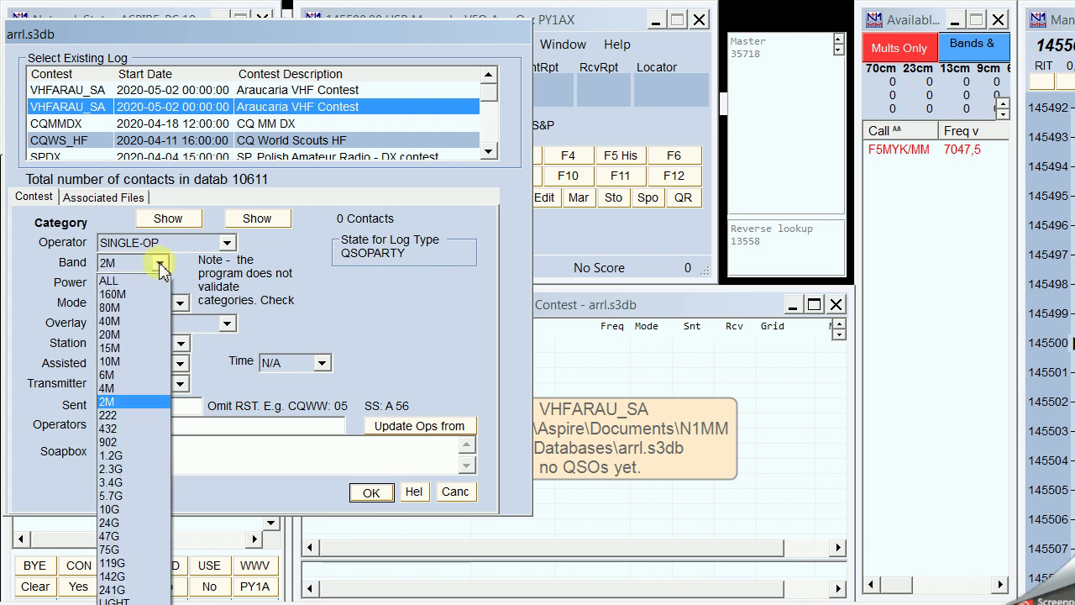
click(155, 282)
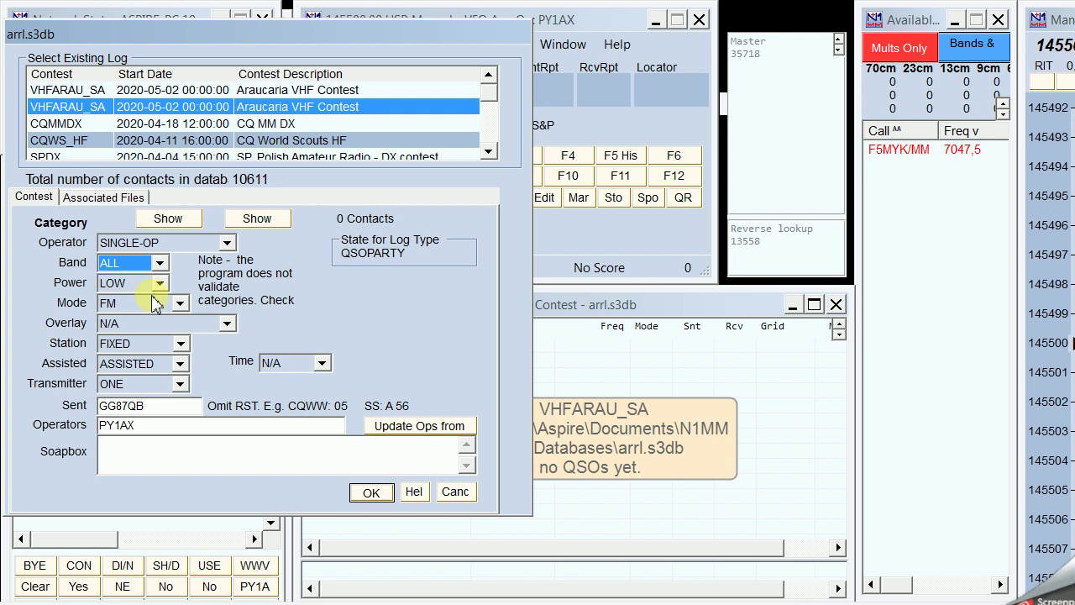
- Try SSB as the mode category, settle on SSB+CW, and keep the assisted category as ASSISTED
click(180, 303)
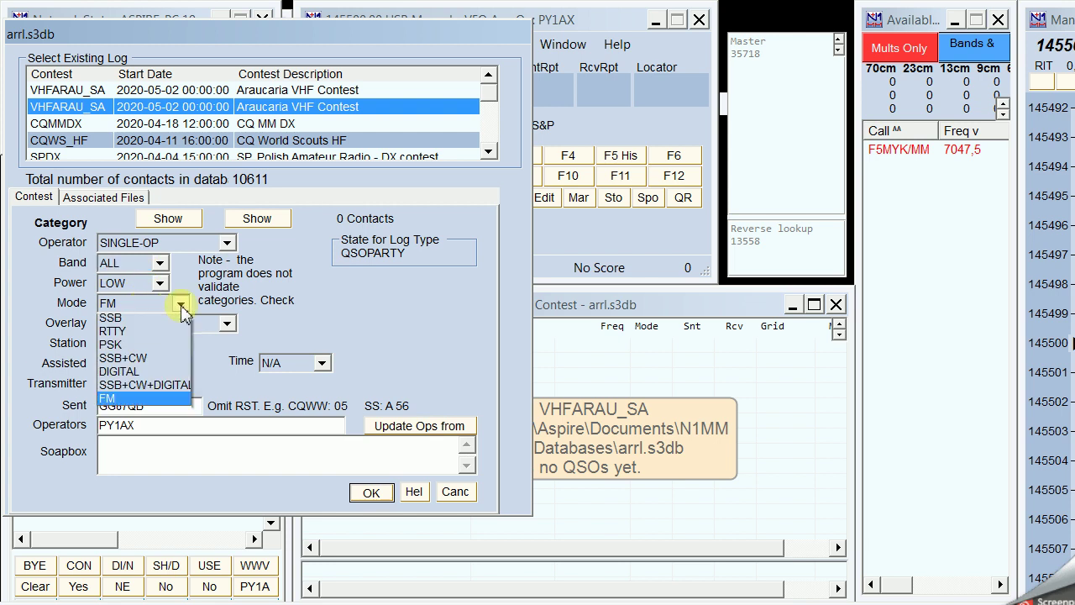
click(151, 335)
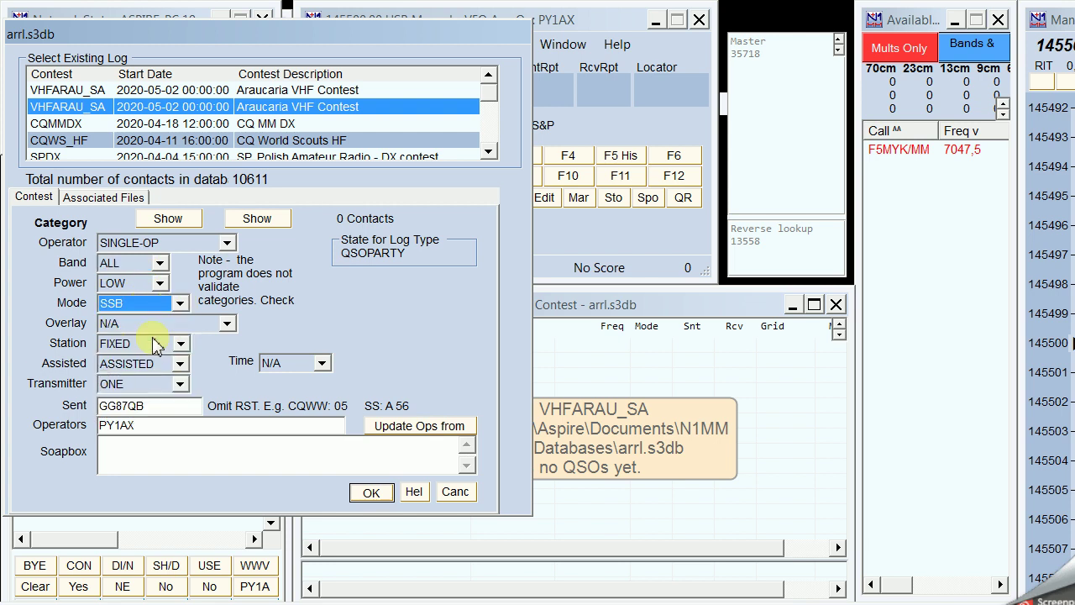
click(179, 304)
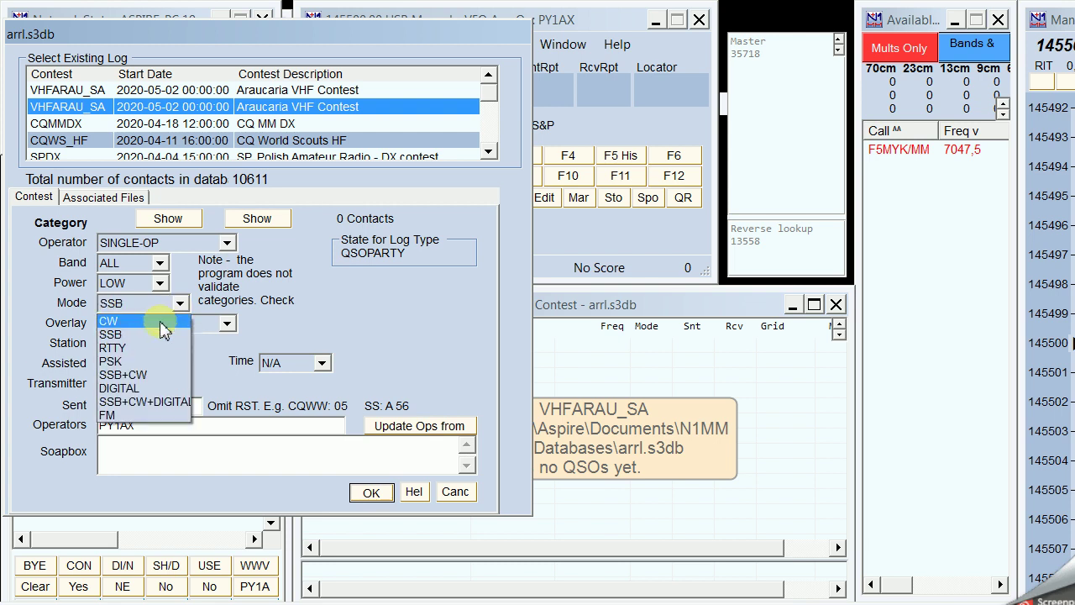
click(162, 376)
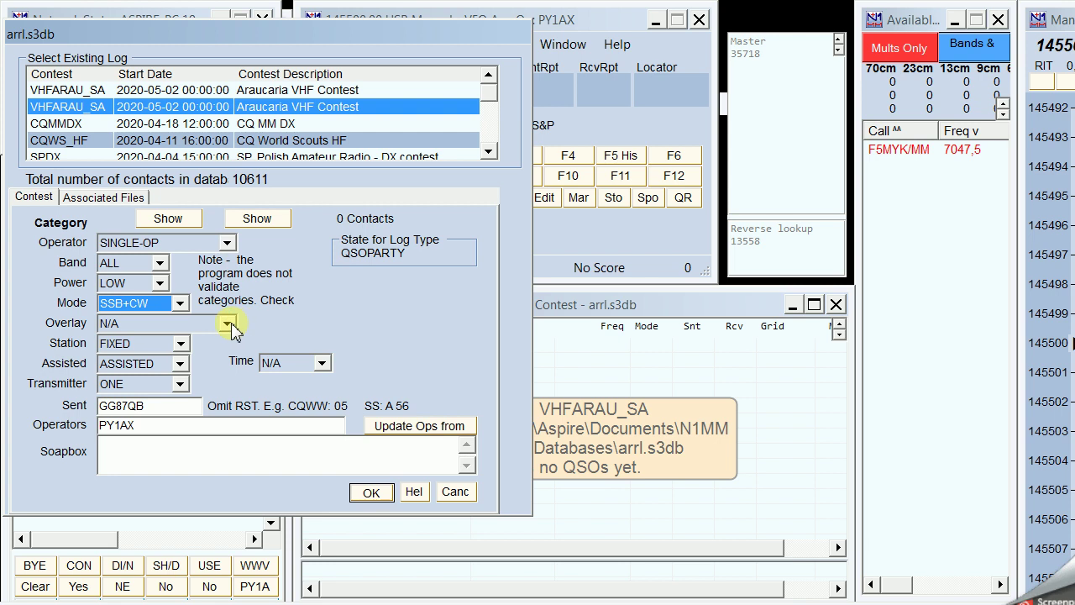
click(180, 365)
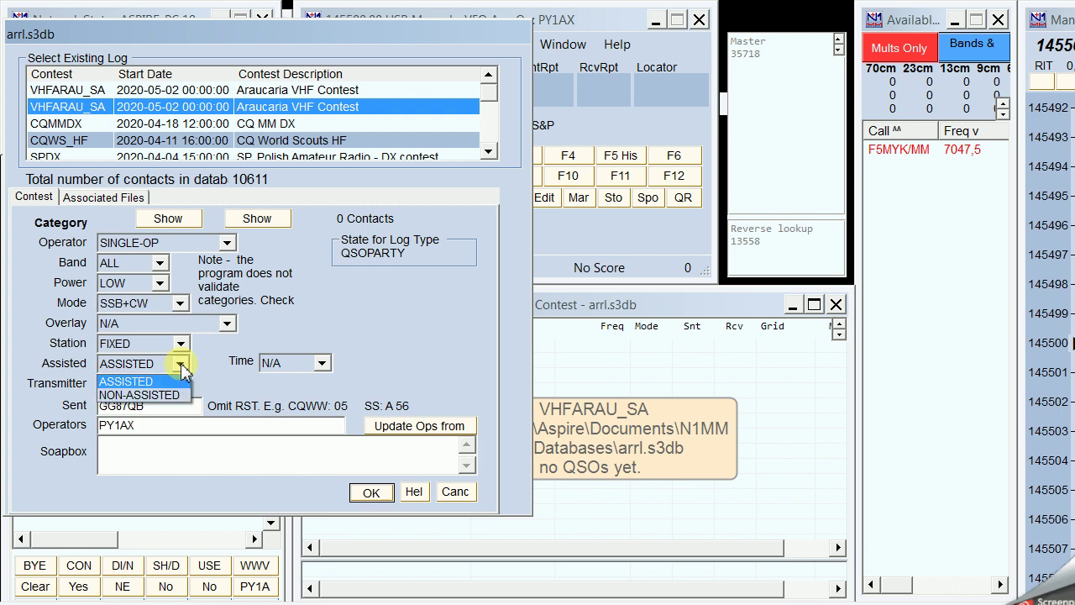
click(181, 364)
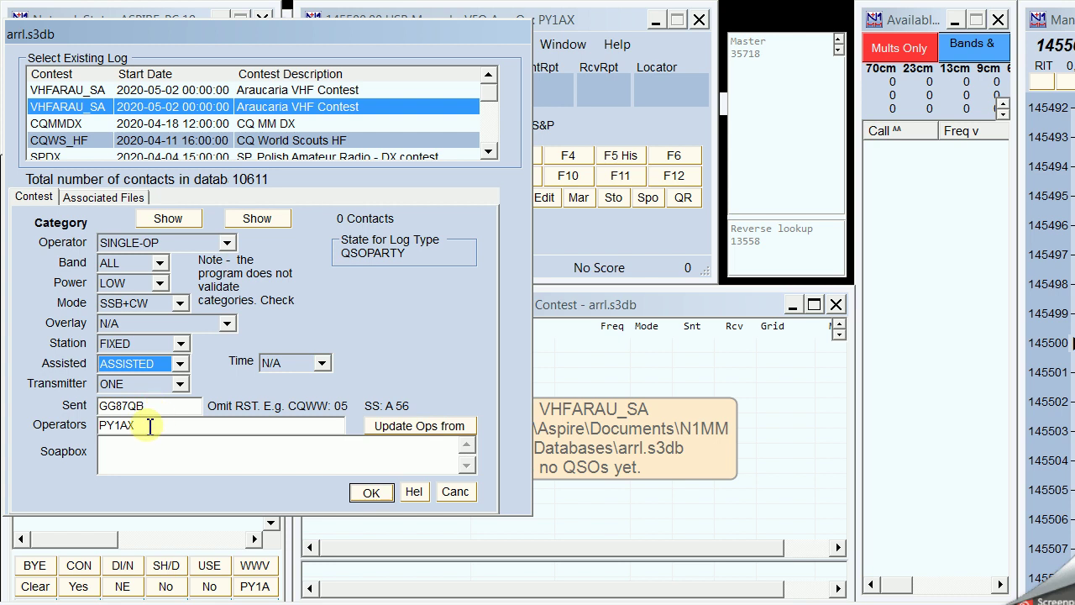
- Update the operators from the log, enter the operator's call sign as operator, and open the VHFARAU_SA log
click(405, 427)
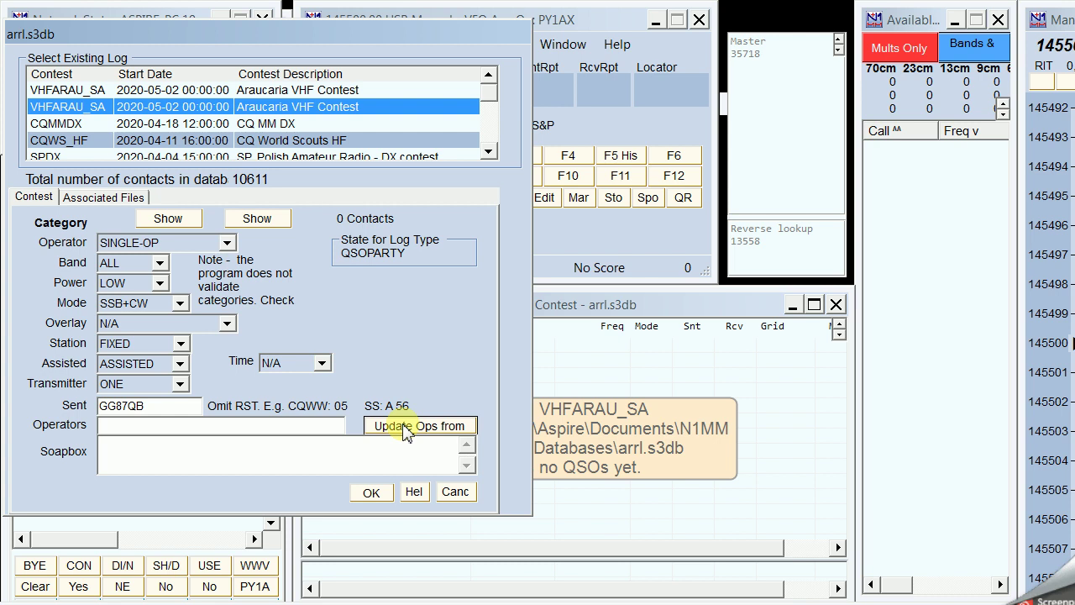
click(265, 428)
text(PY1AX)
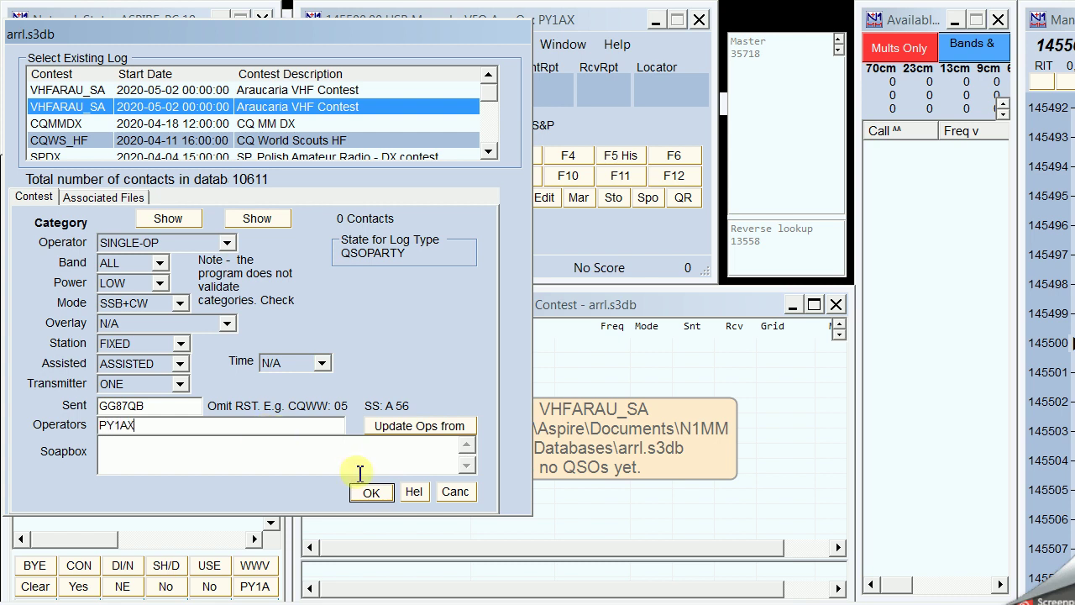
click(371, 496)
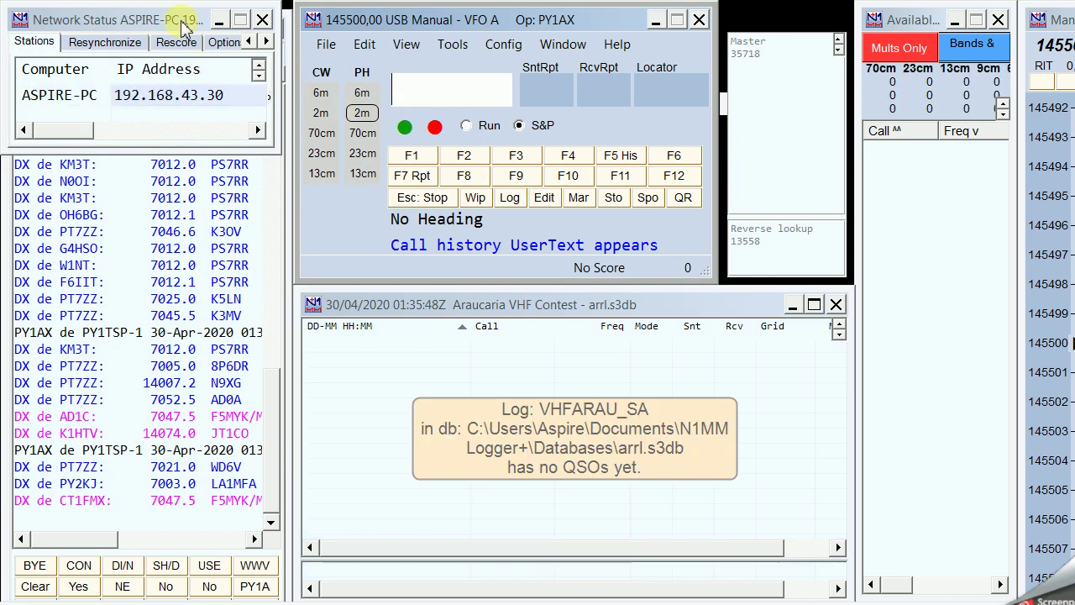
- Move the Network Status window away from the Telnet window and tune the entry window to 145300 kHz
drag(172, 16, 524, 601)
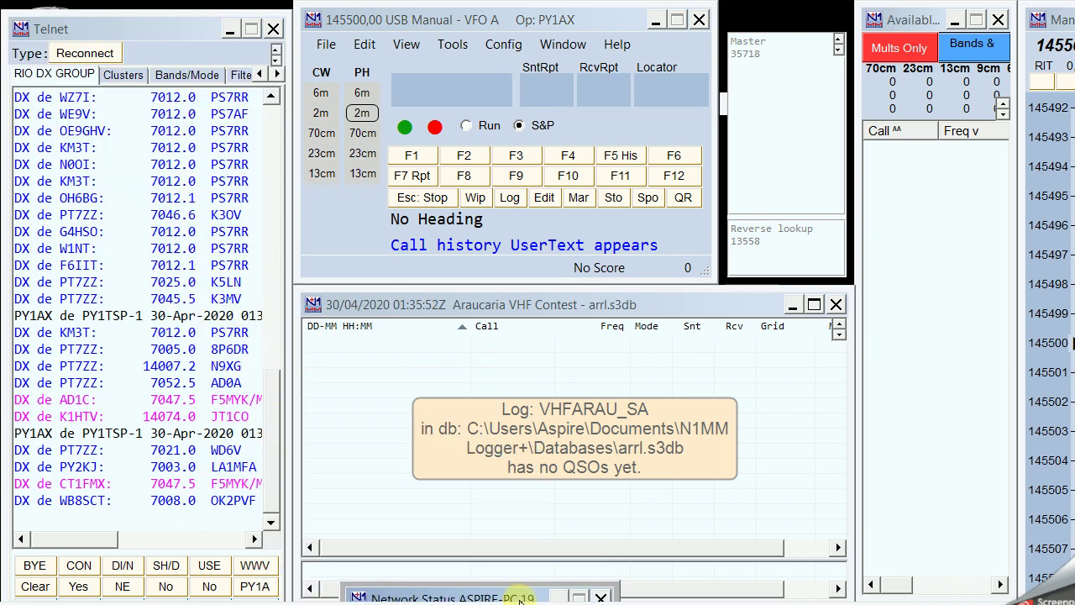
click(410, 86)
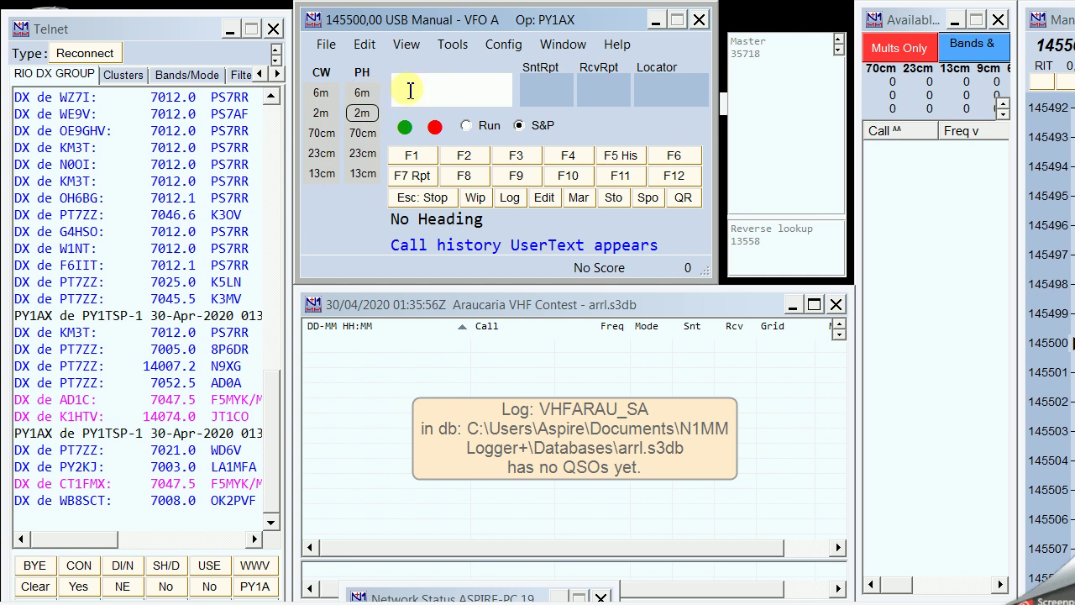
text(1)
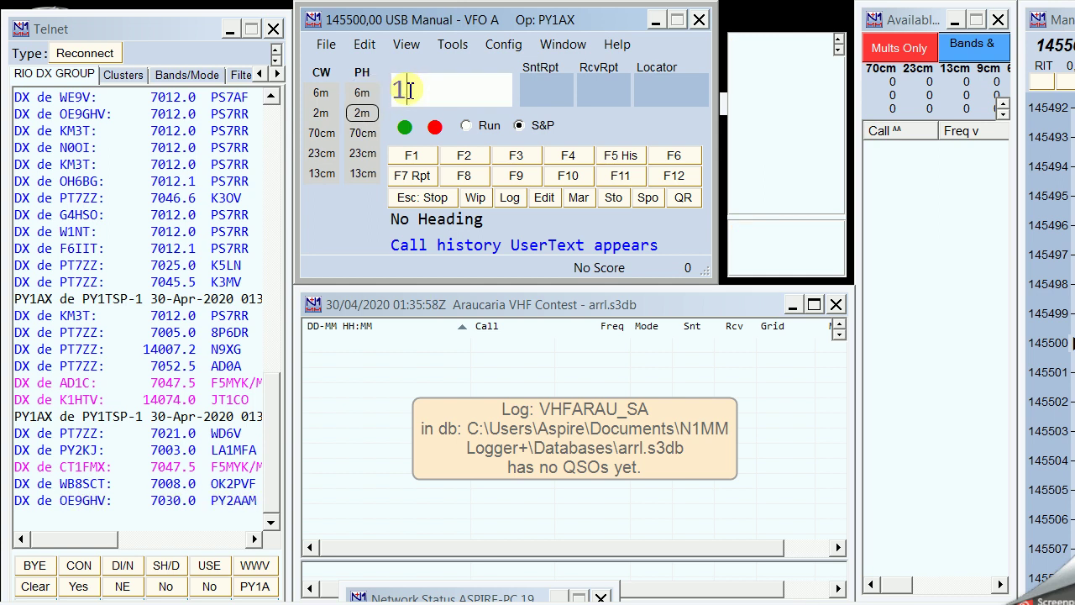
text(45300)
key(Return)
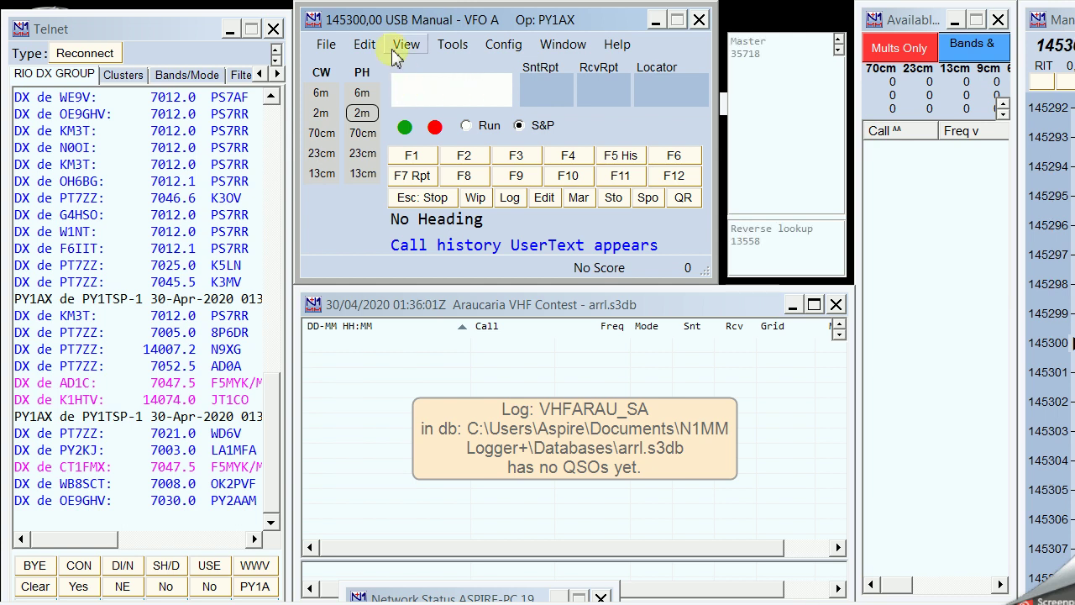
- Switch the entry window through 6m phone and 6m CW to 2m CW
click(362, 93)
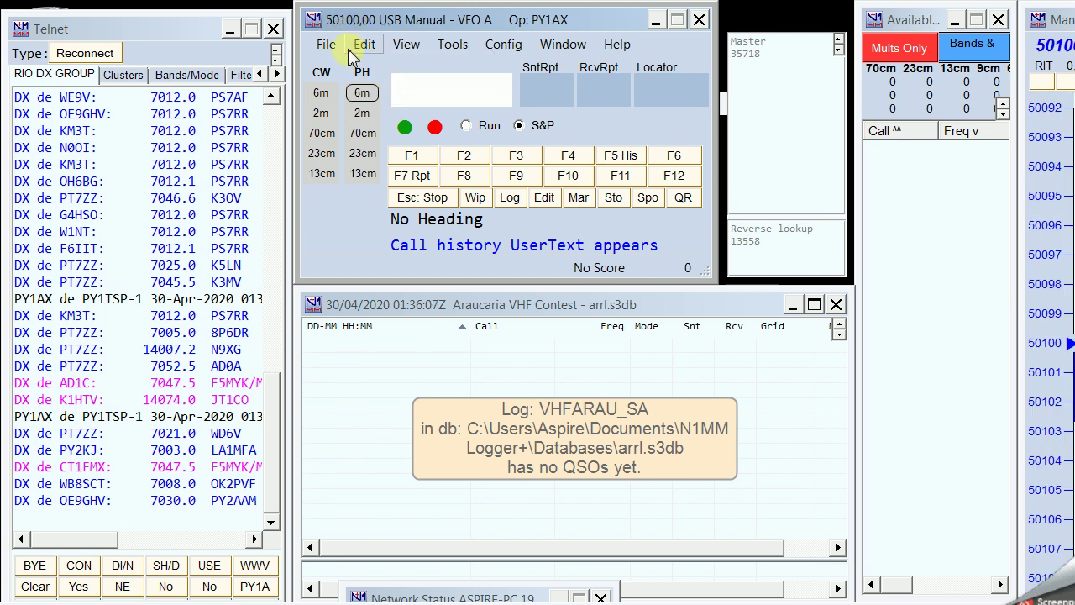
click(320, 94)
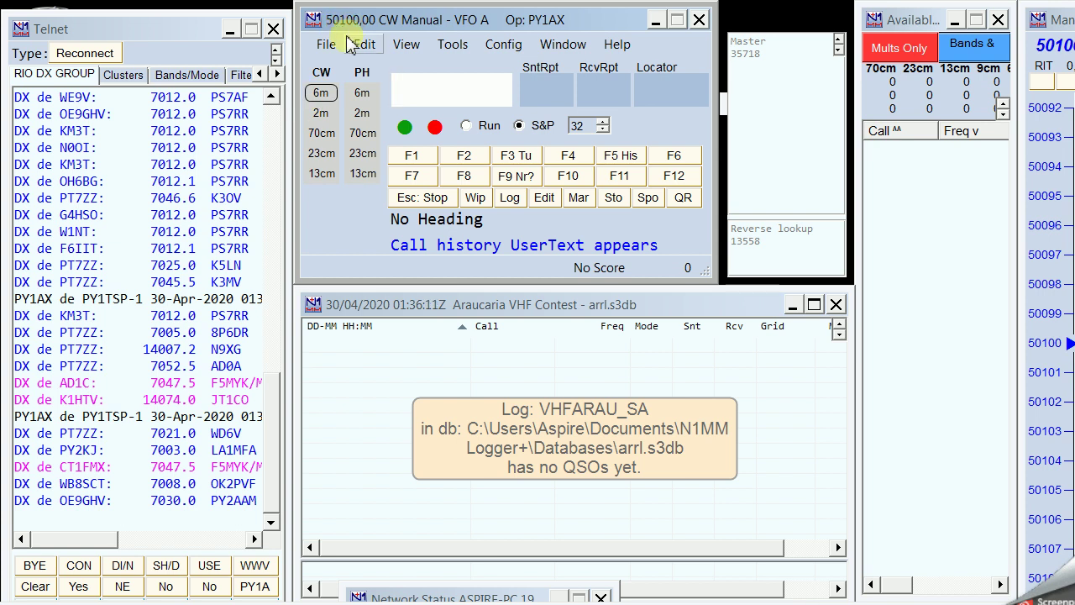
click(323, 115)
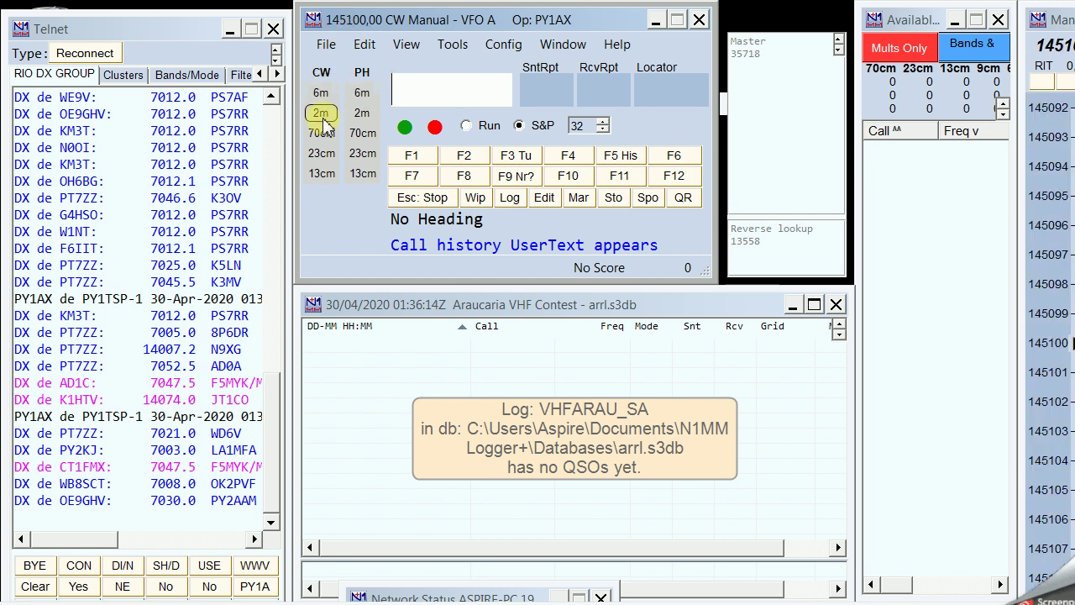
click(409, 83)
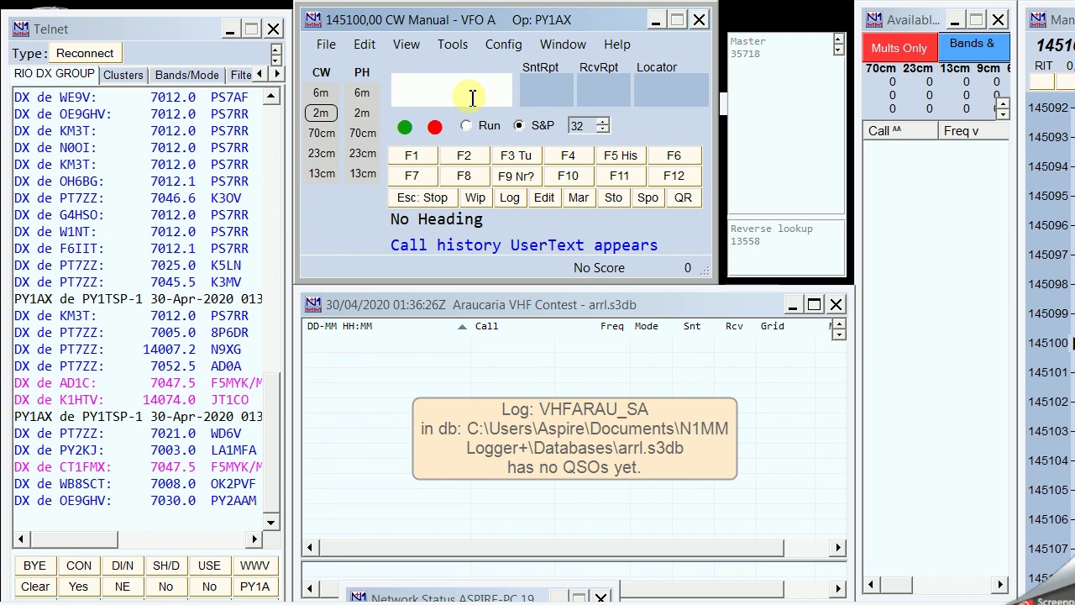
text(PY1AA)
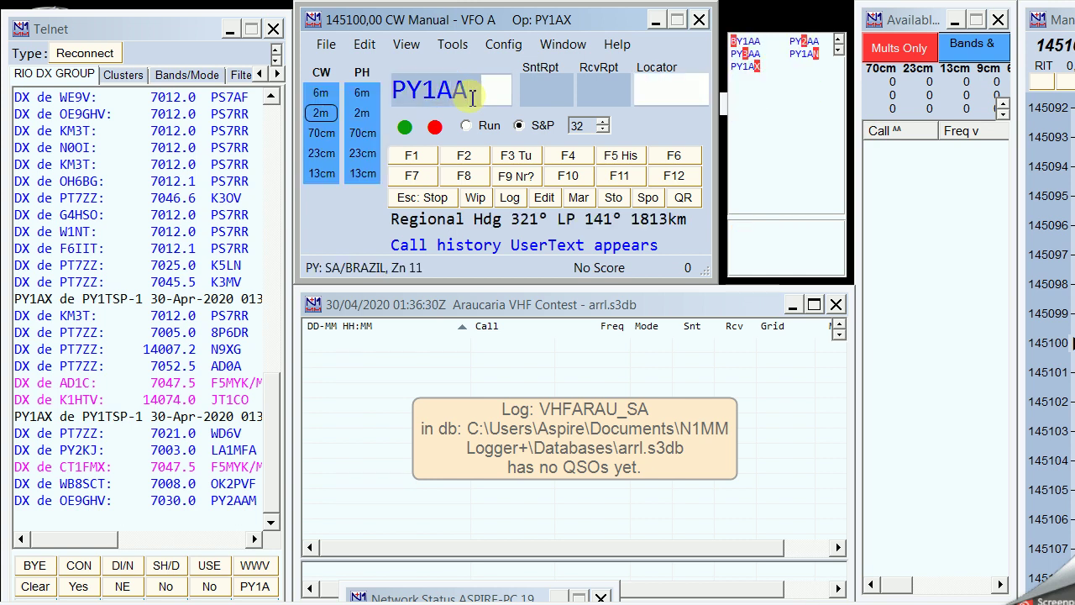
key(space)
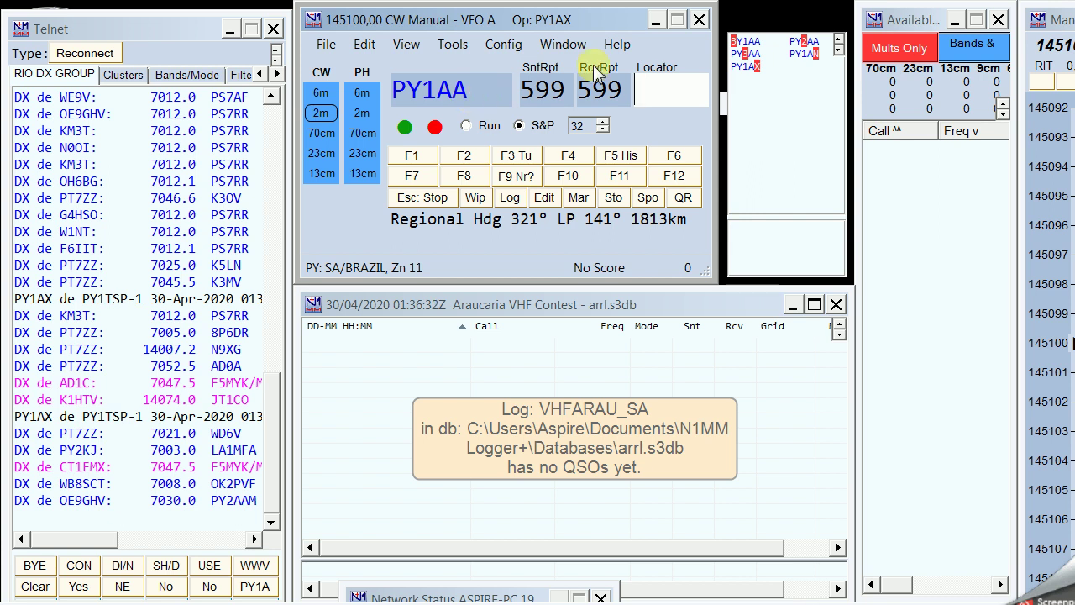
click(652, 85)
text(GG87)
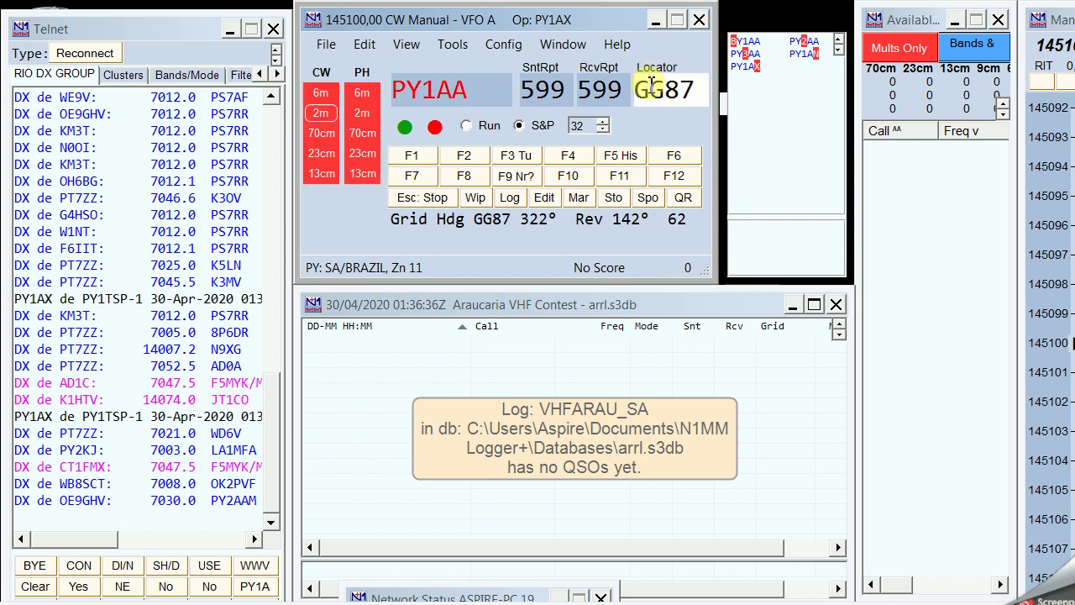
text(BD)
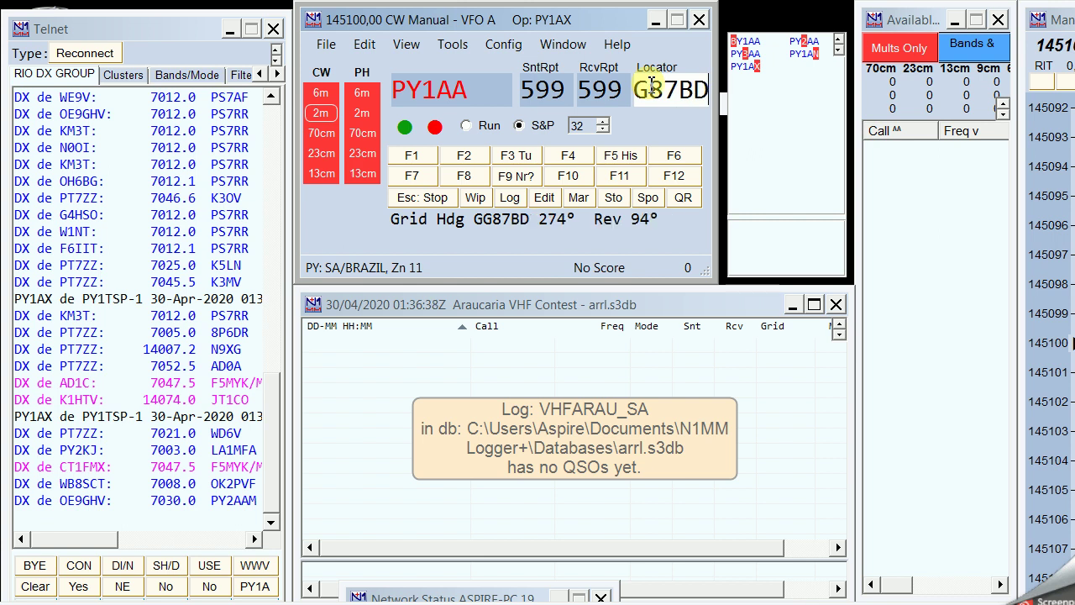
key(Return)
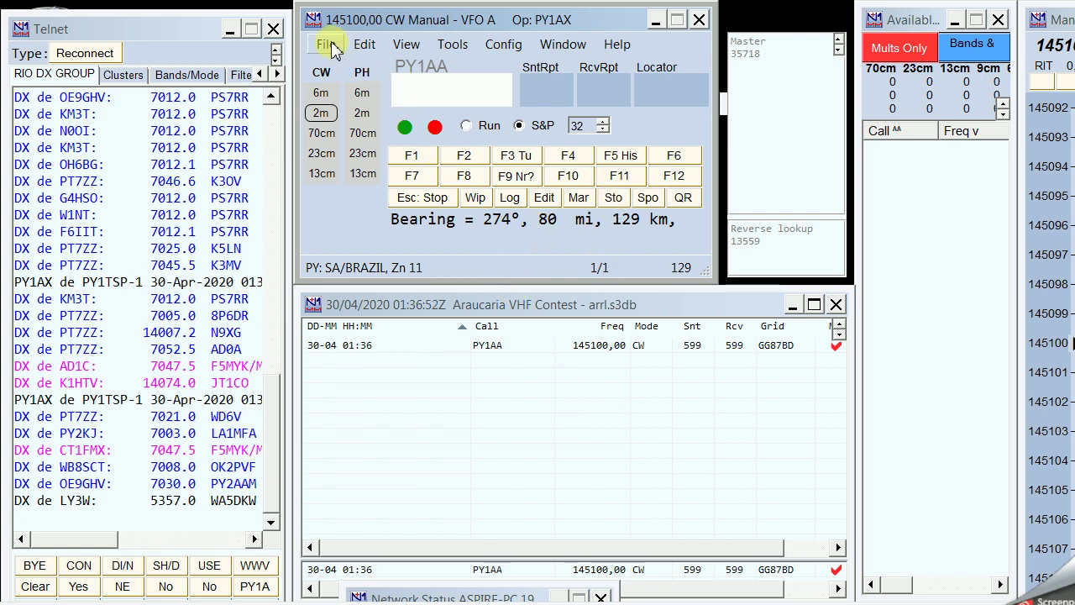
- Open the station information to check its entries, and accept it without edits
click(931, 199)
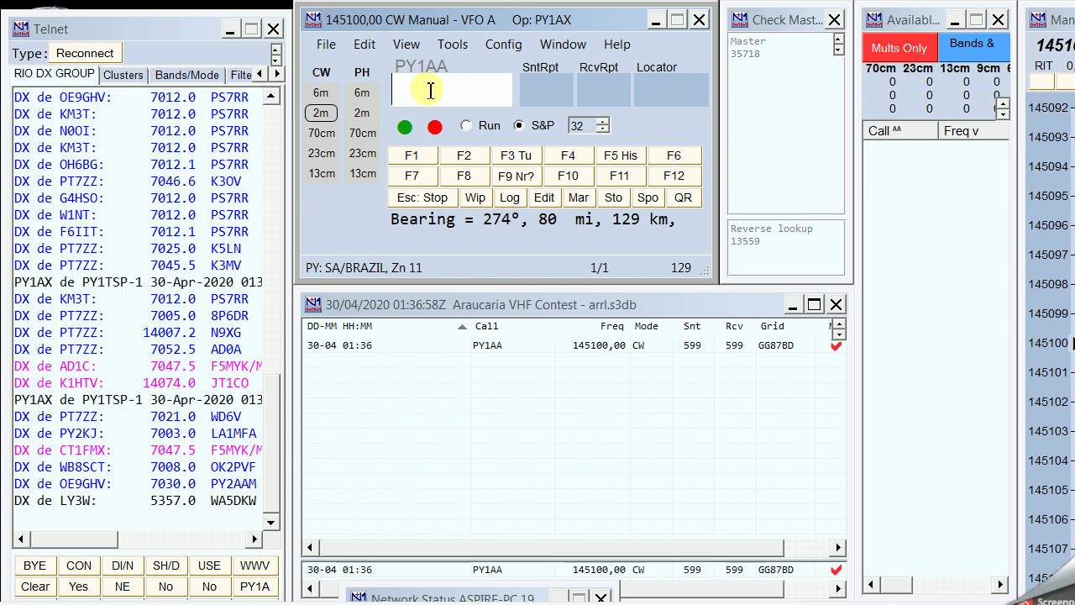
click(327, 46)
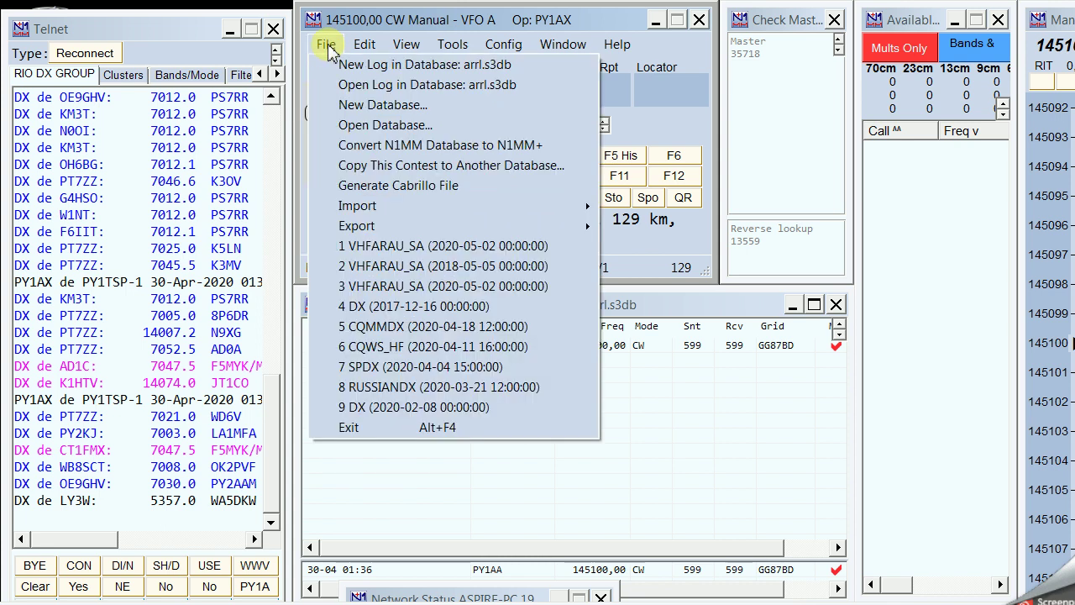
click(327, 47)
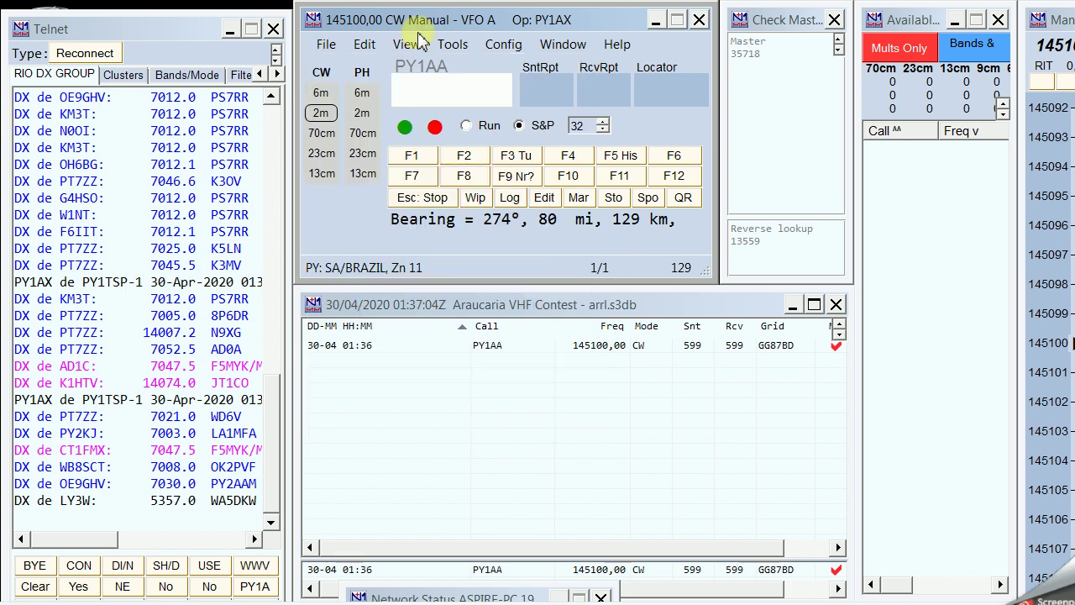
click(504, 45)
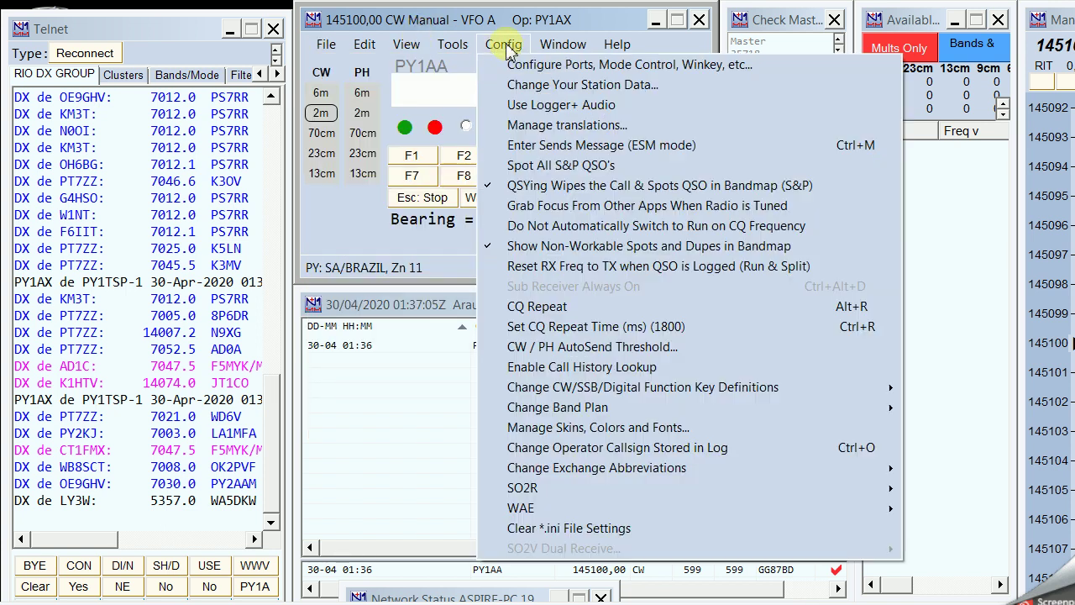
click(521, 87)
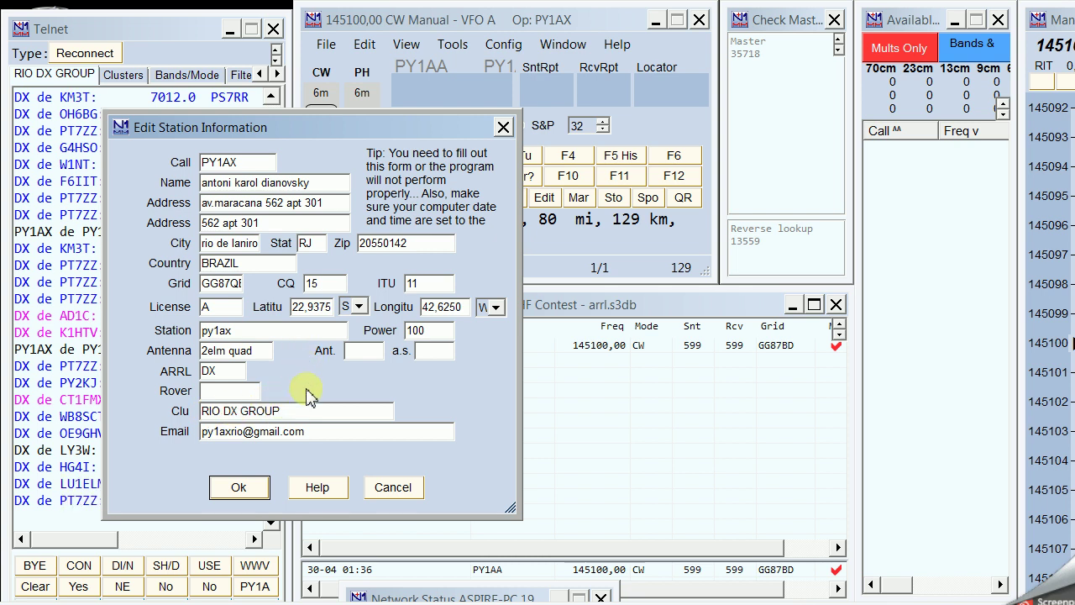
click(239, 488)
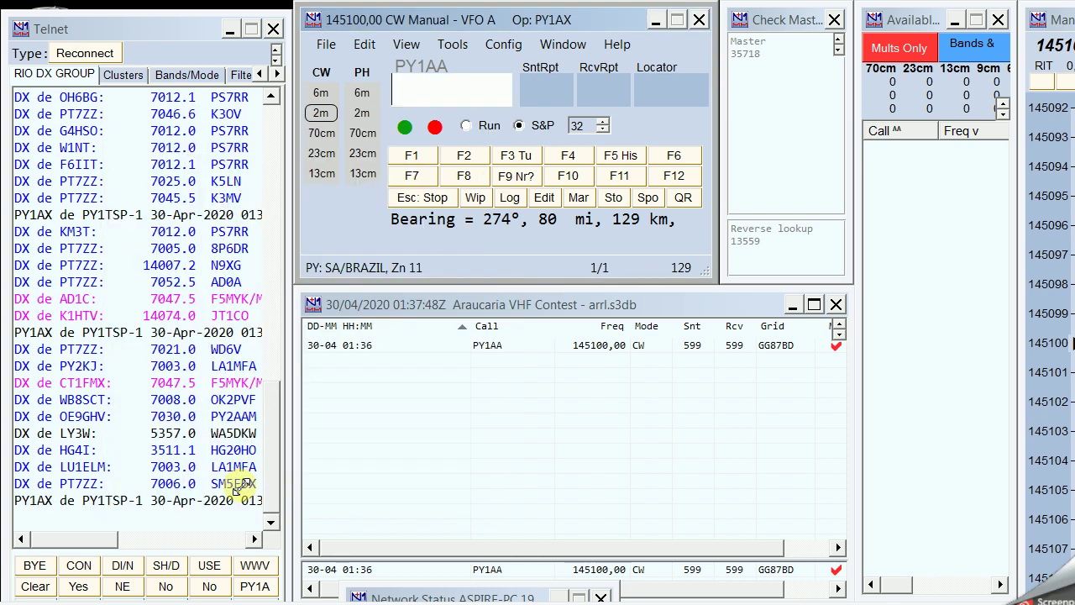
- Start generating the Cabrillo file, accepting the sent exchange and confirming the entry category
click(326, 47)
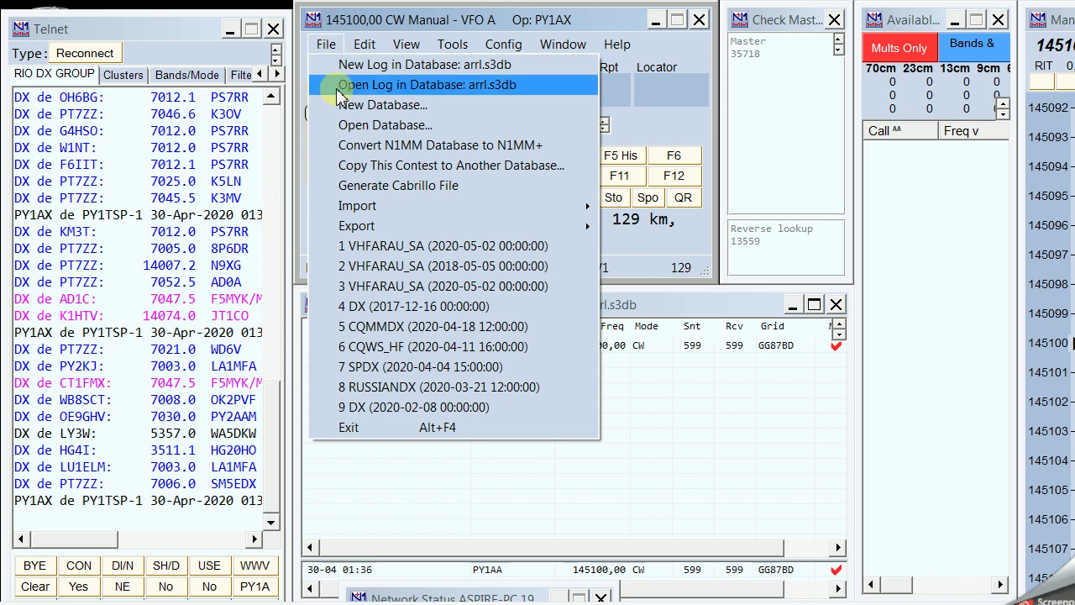
click(360, 190)
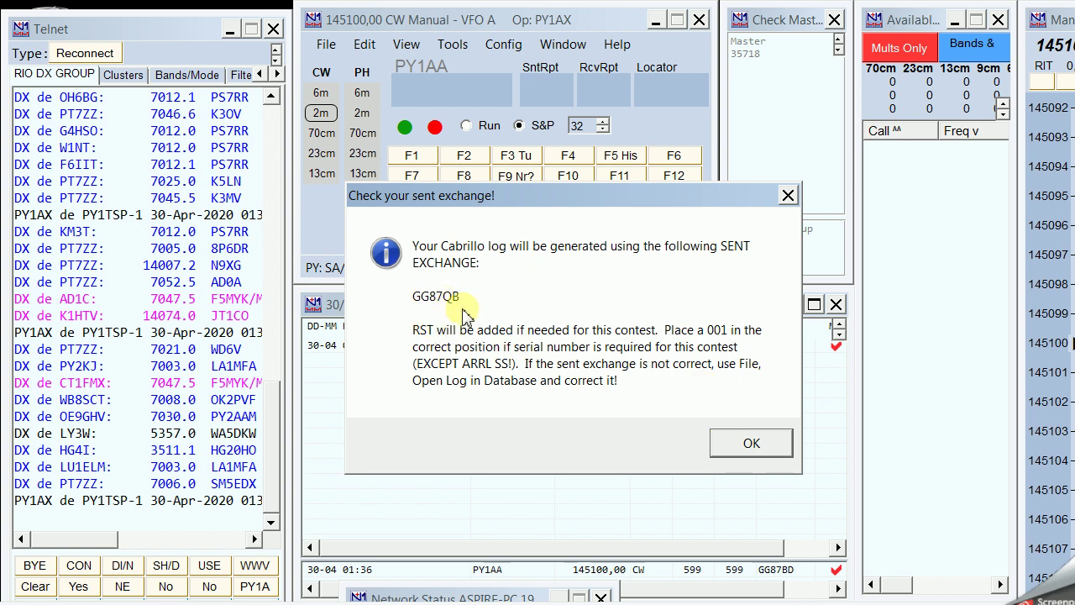
click(731, 444)
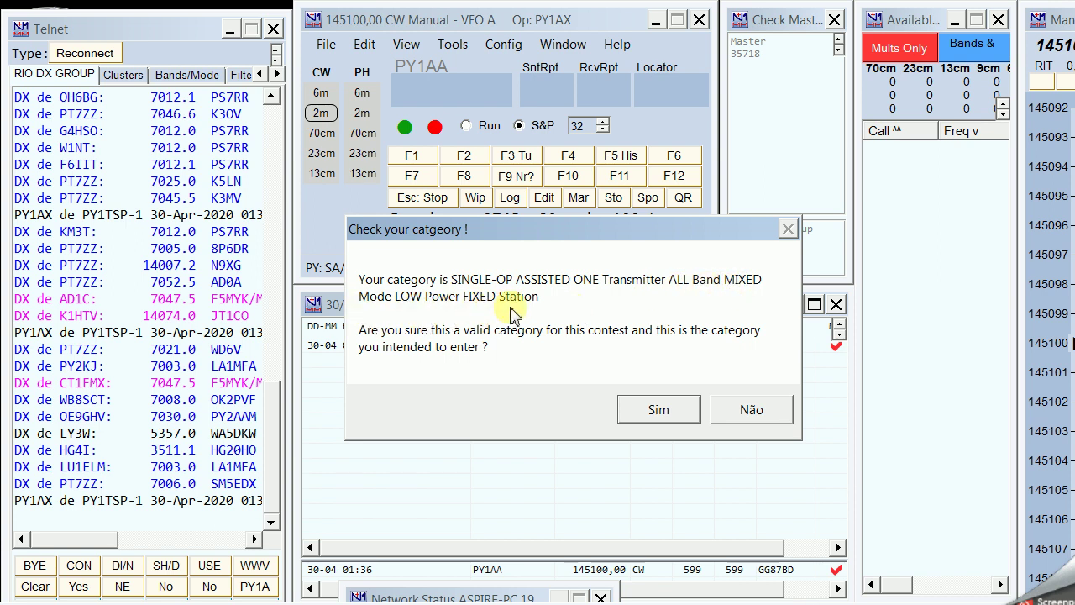
click(631, 411)
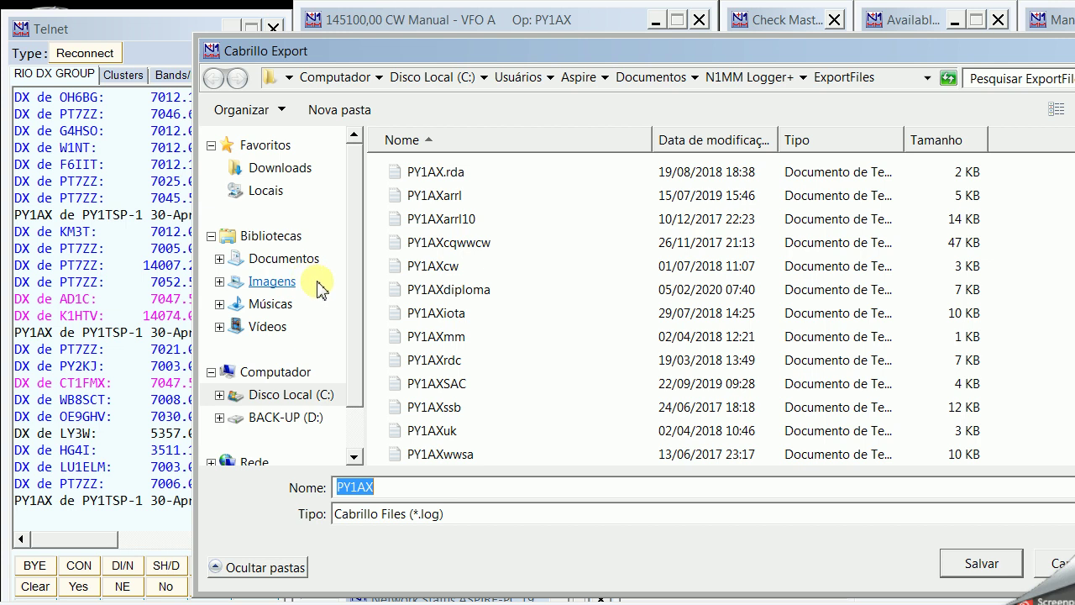
- Add .LOG to the Cabrillo file name and try to save it in Favoritos
drag(351, 277, 355, 244)
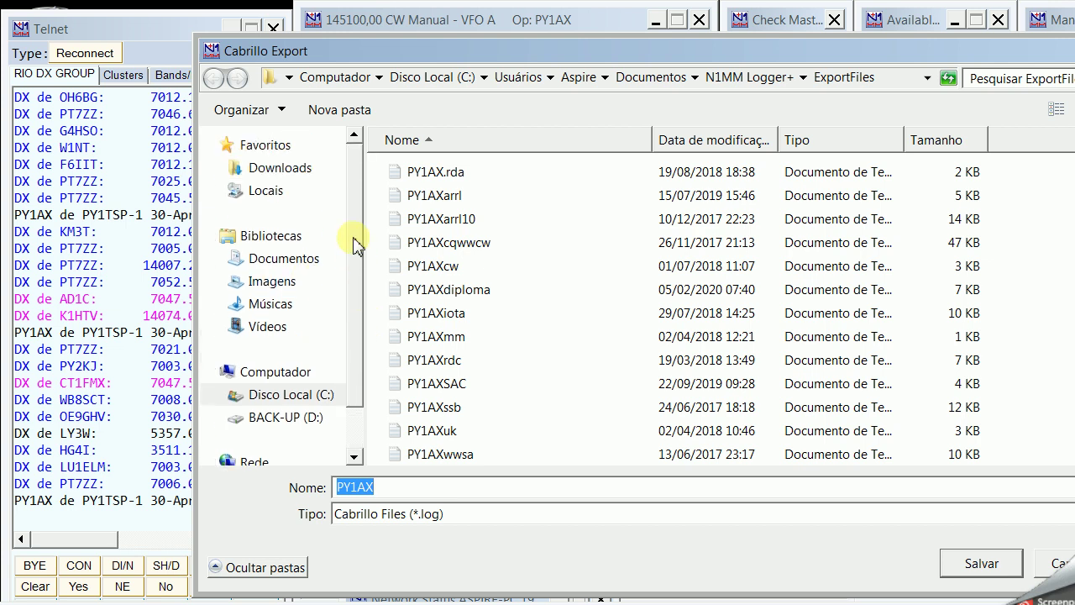
click(310, 261)
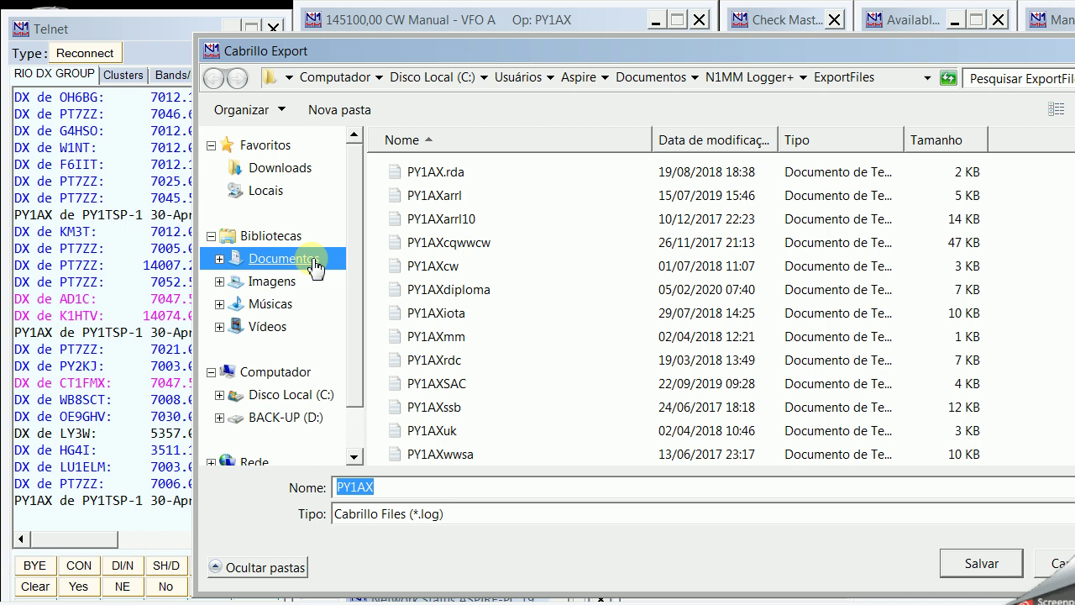
double_click(385, 488)
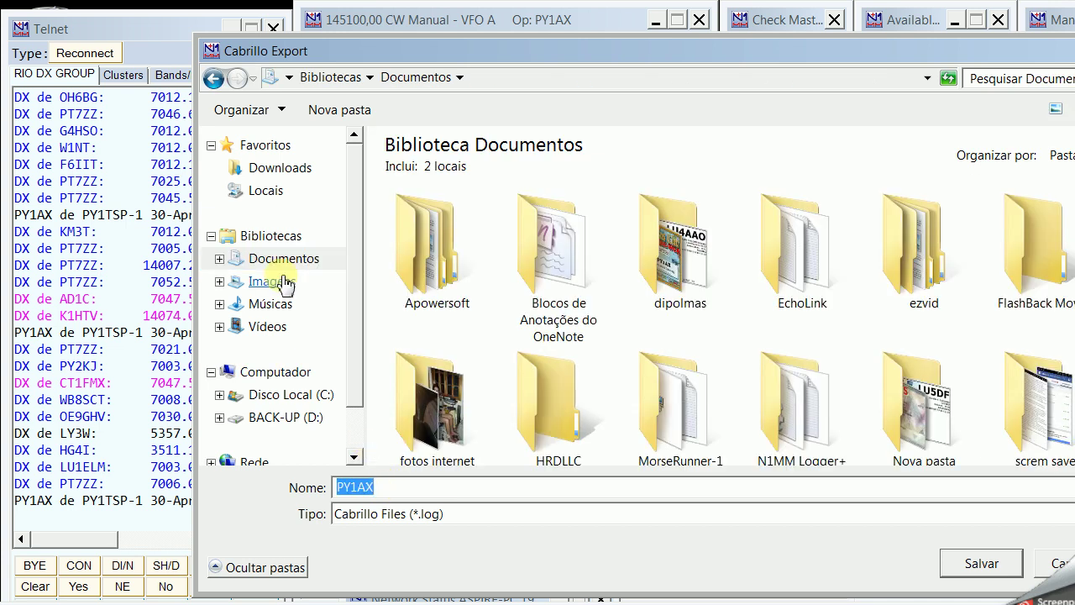
click(283, 148)
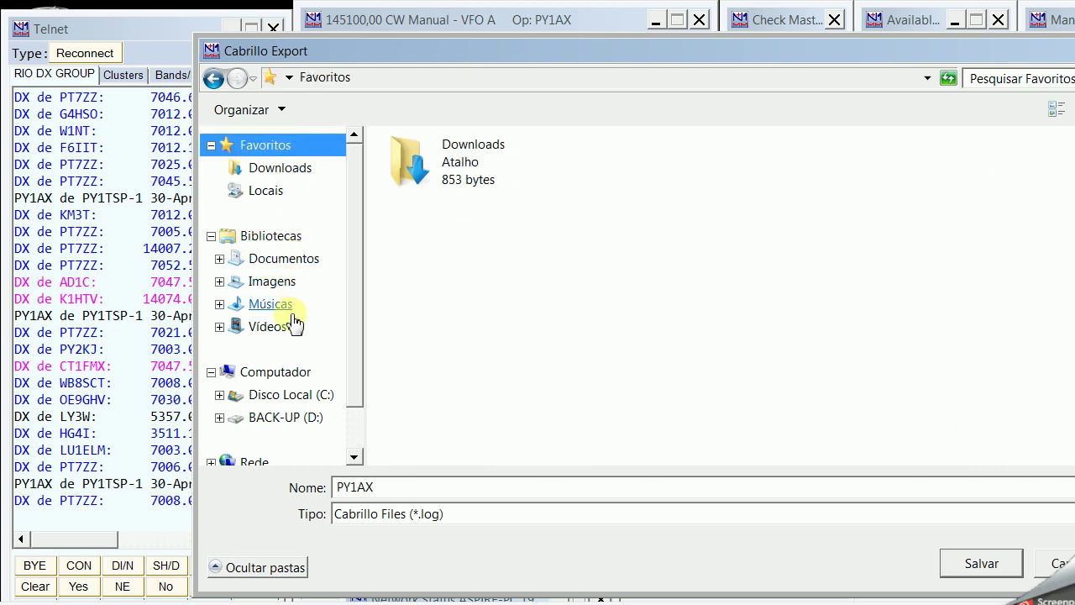
double_click(390, 487)
click(390, 487)
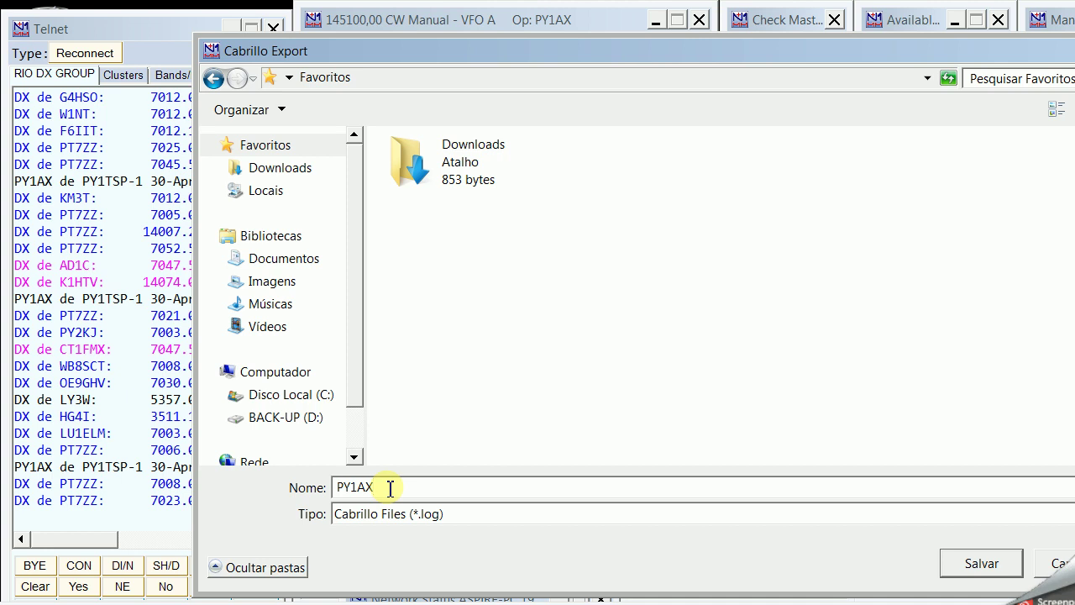
text(.LOG)
click(988, 565)
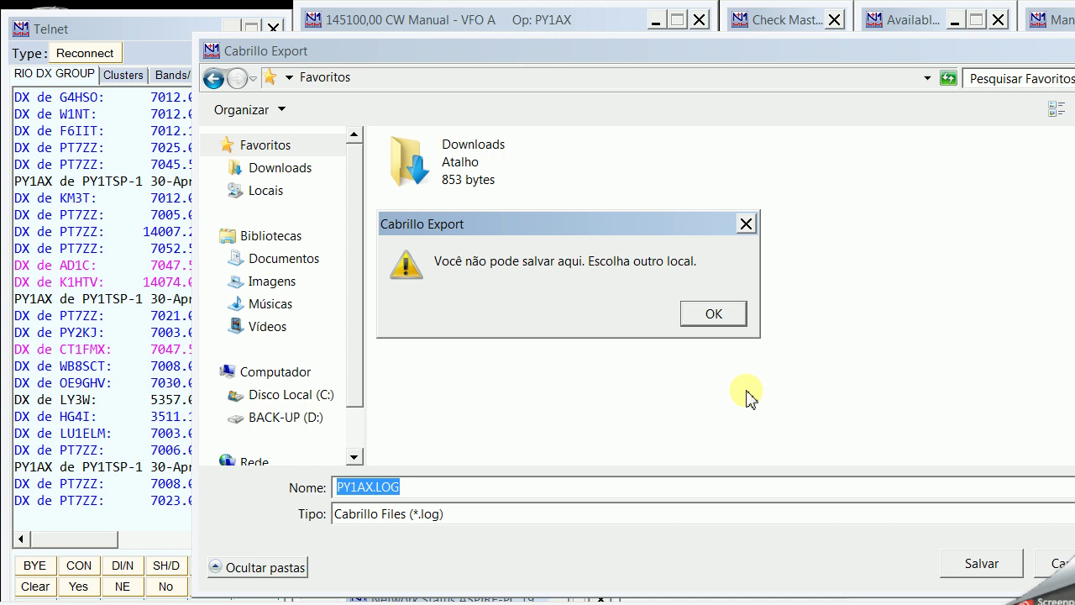
click(745, 224)
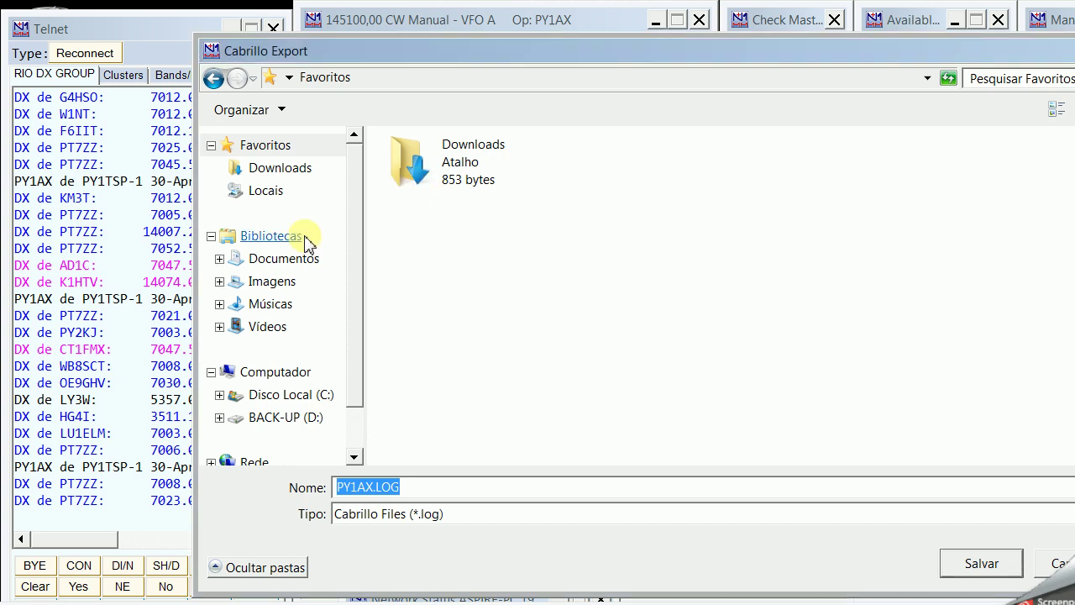
- Save the Cabrillo export in the Documentos library
click(305, 261)
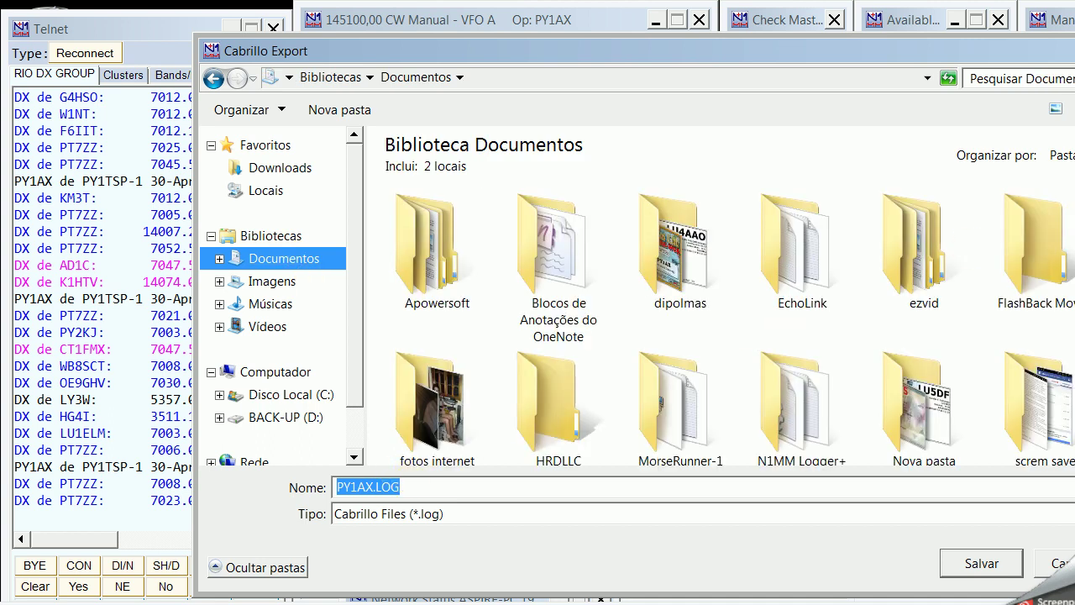
scroll(723, 328, down, 3)
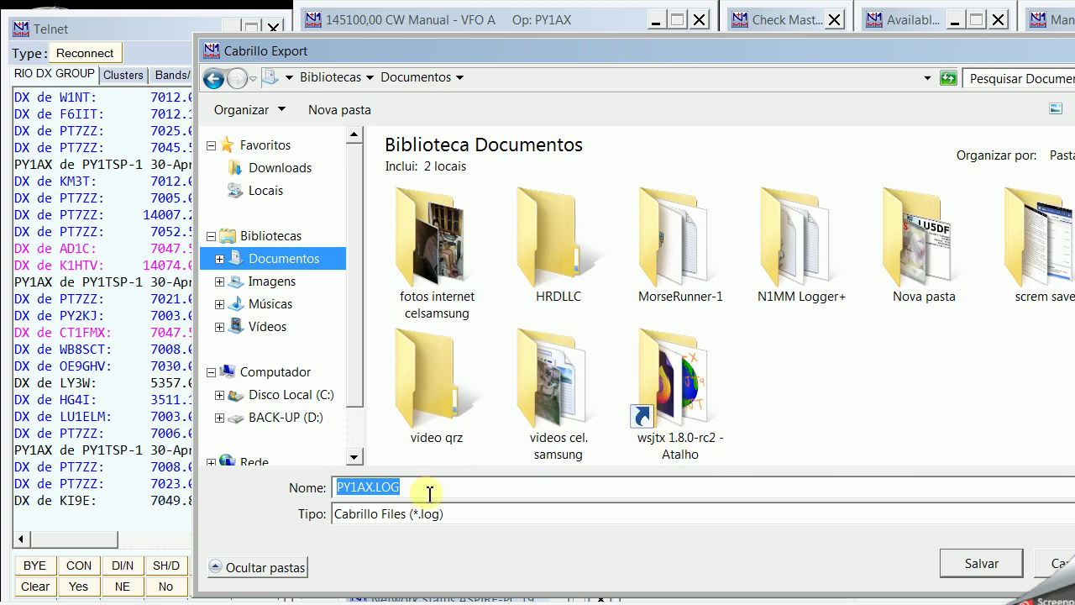
click(976, 569)
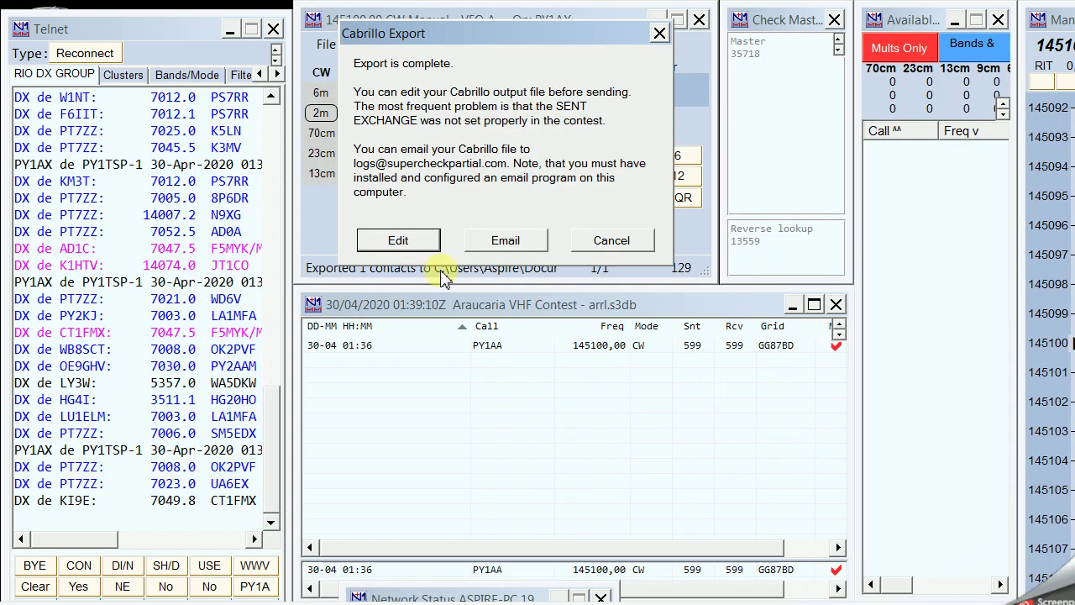
- Open the exported Cabrillo file in Notepad to review its header and contact line, then close it and dismiss the scoring note
click(398, 240)
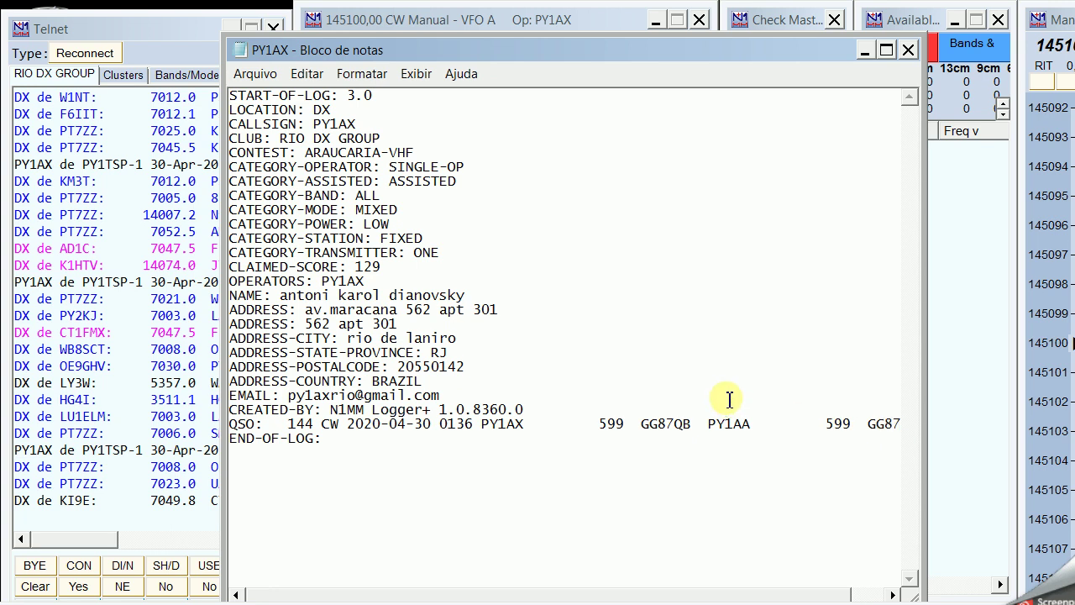
click(307, 75)
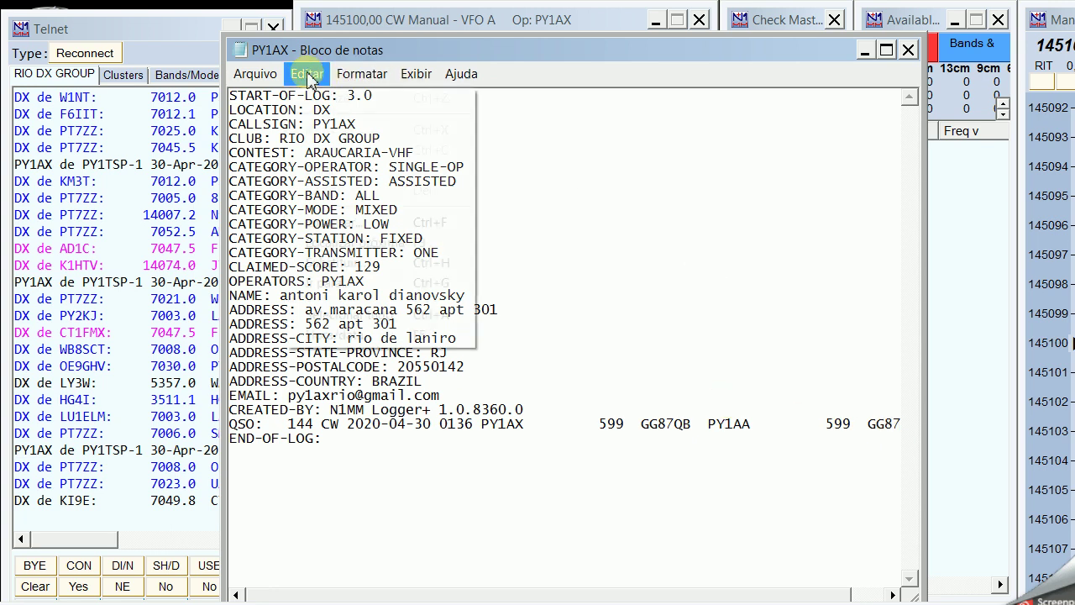
mouse_move(265, 81)
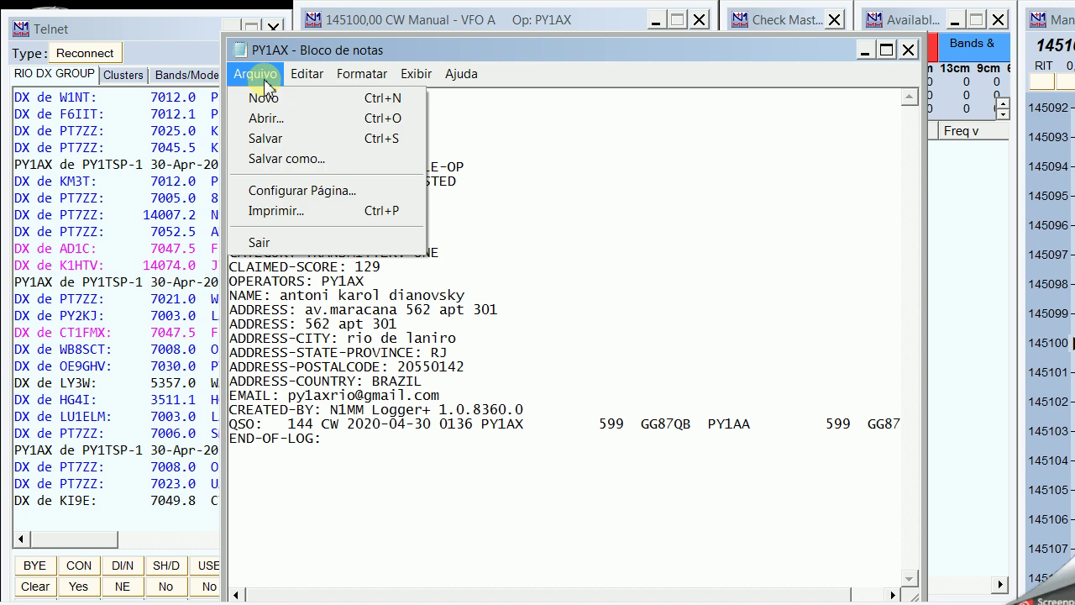
click(301, 241)
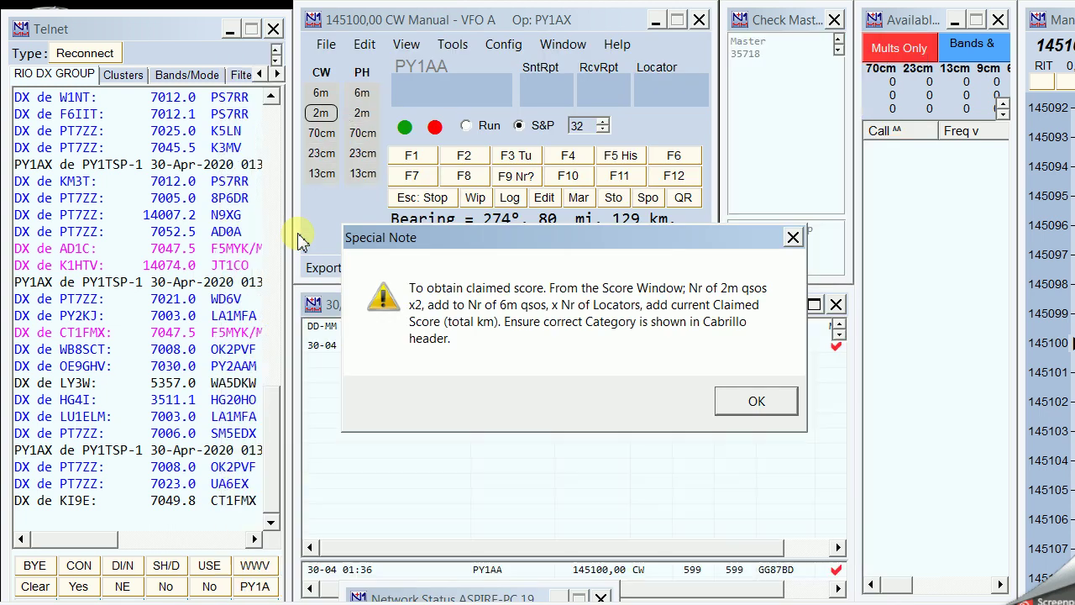
click(795, 238)
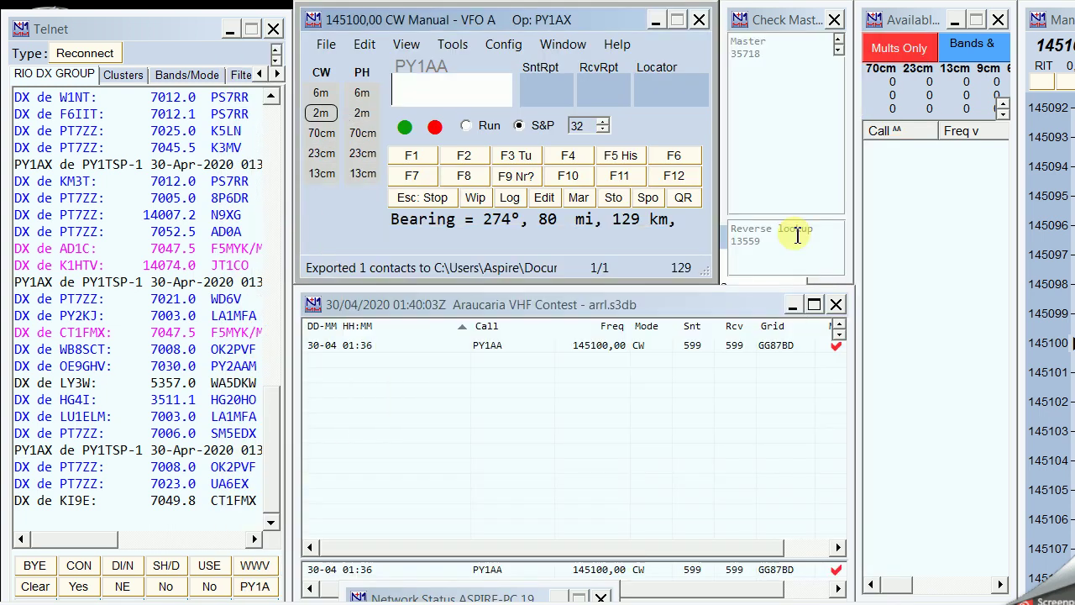
- Delete the PY1AA contact from the contest log and confirm the deletion
right_click(502, 351)
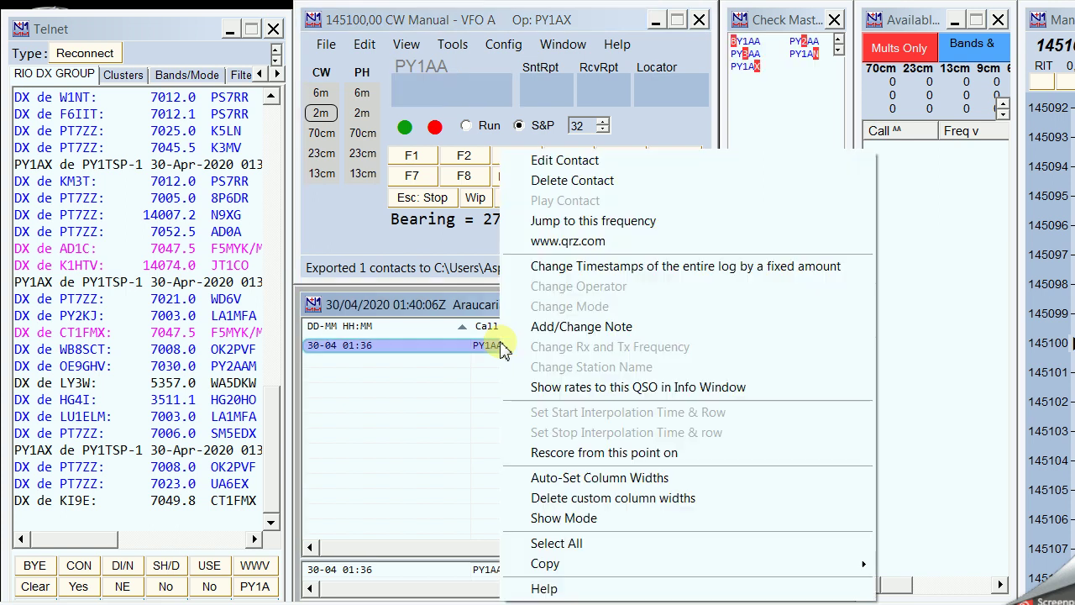
click(556, 182)
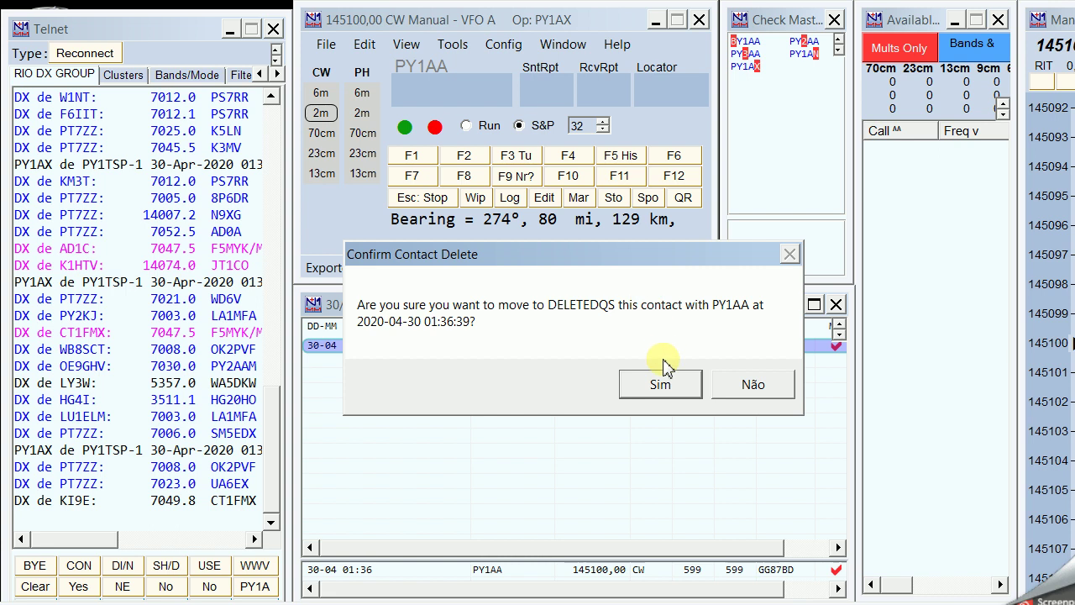
click(669, 388)
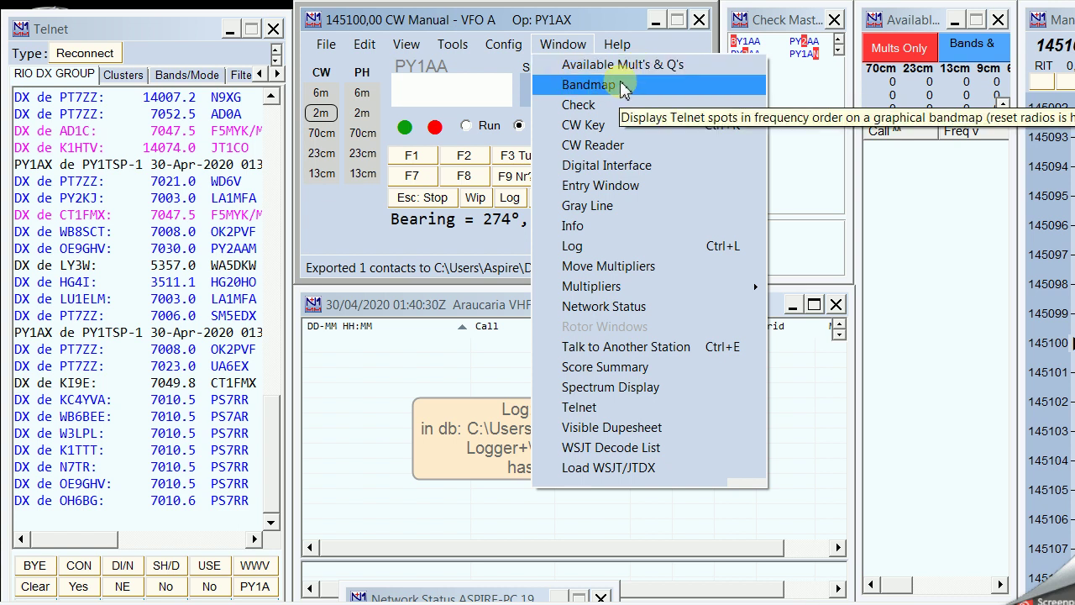
click(816, 113)
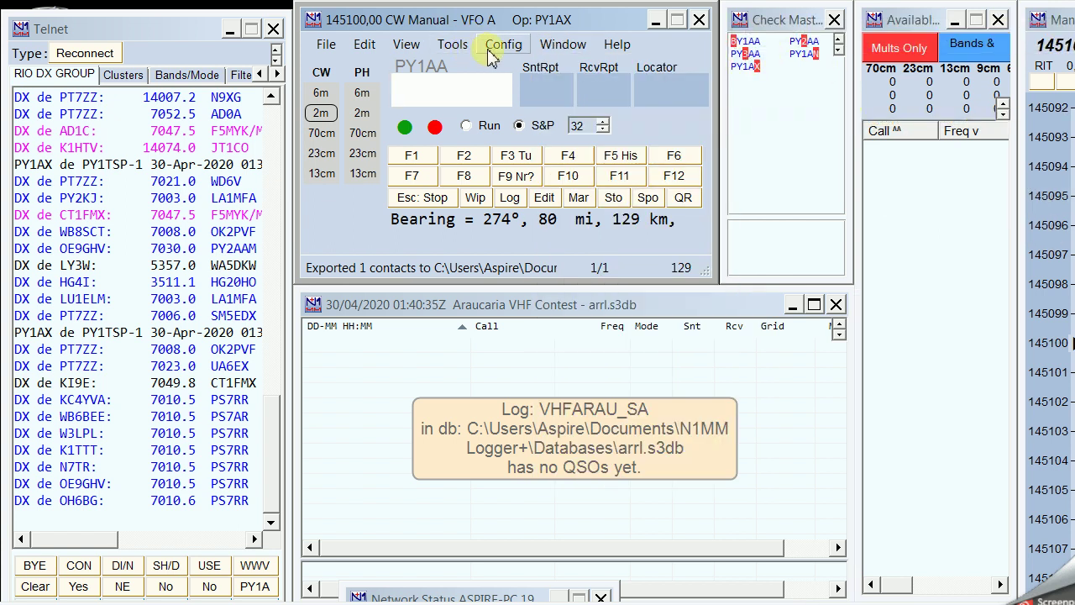
- Open the Score Summary to view the contest score, then close it
click(554, 44)
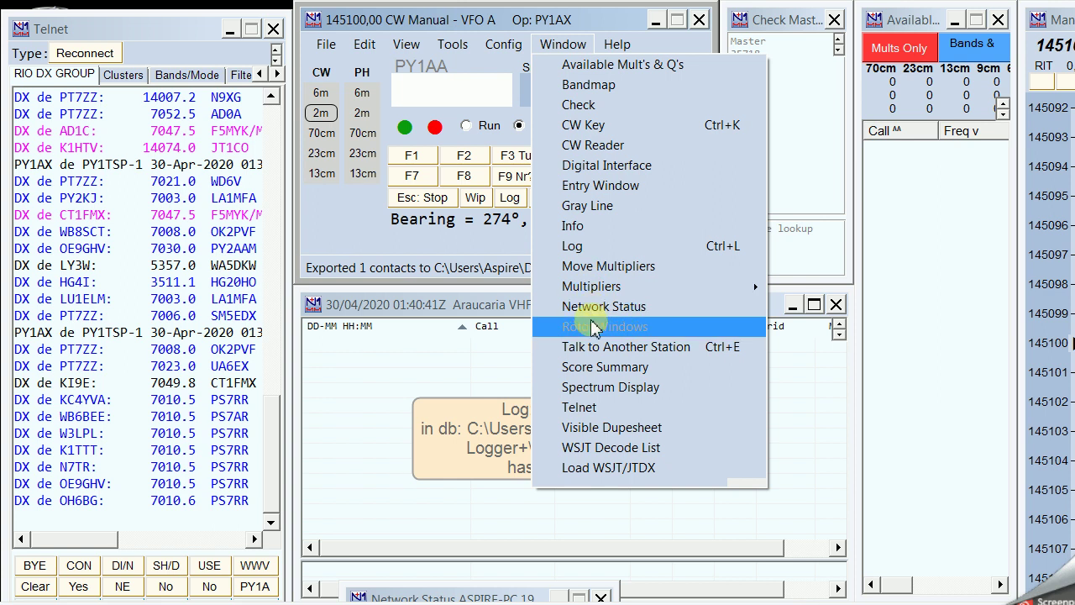
click(602, 369)
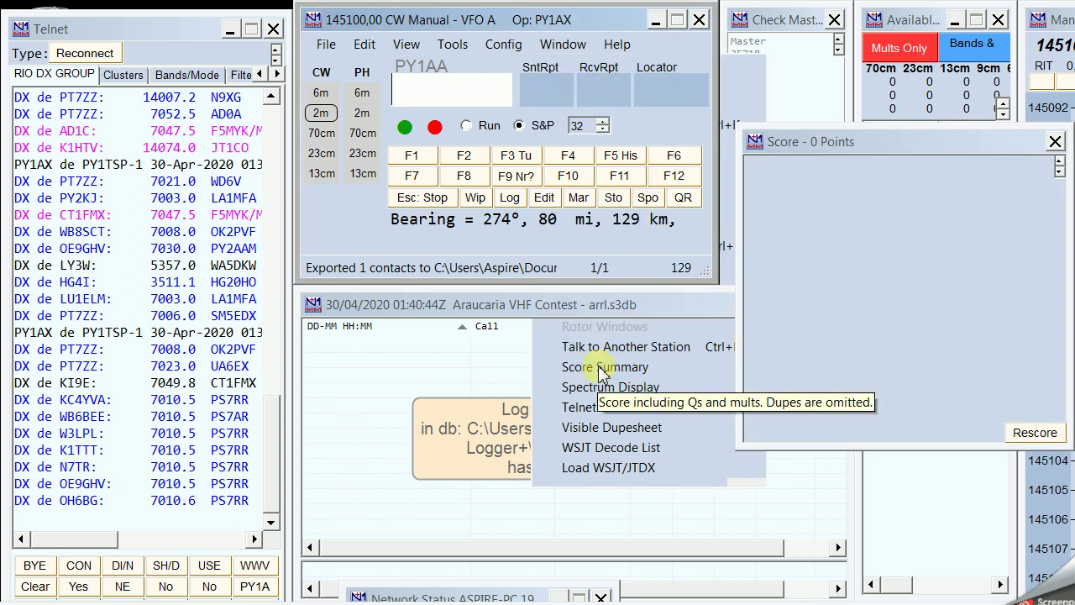
click(1055, 142)
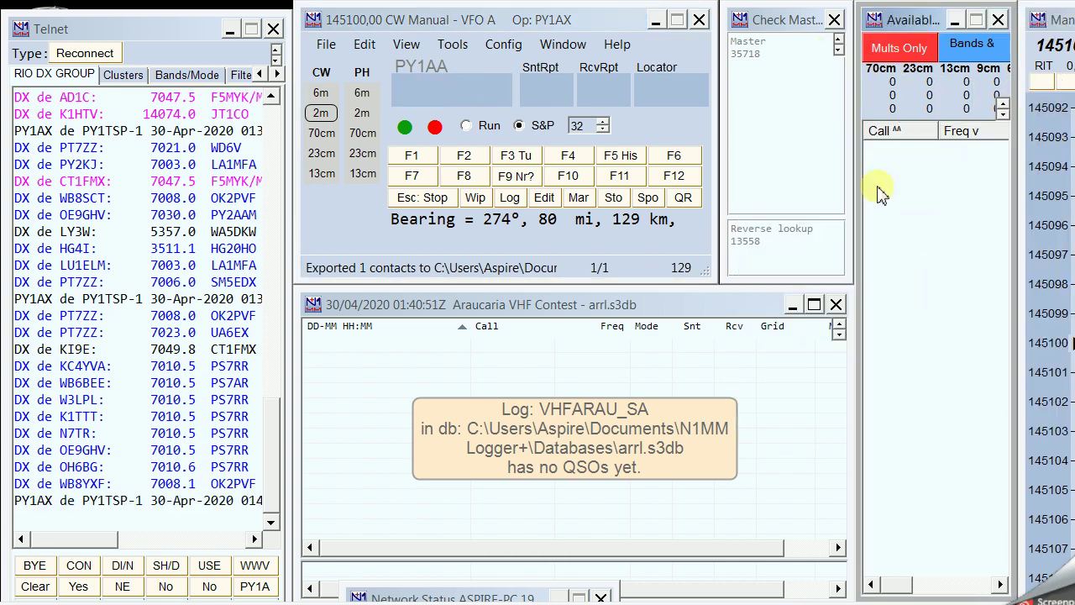
- Show the Check window and try the partial callsigns PY1D, PY1DA and PY1P to examine its suggestions, then clear the callsign entry
click(555, 46)
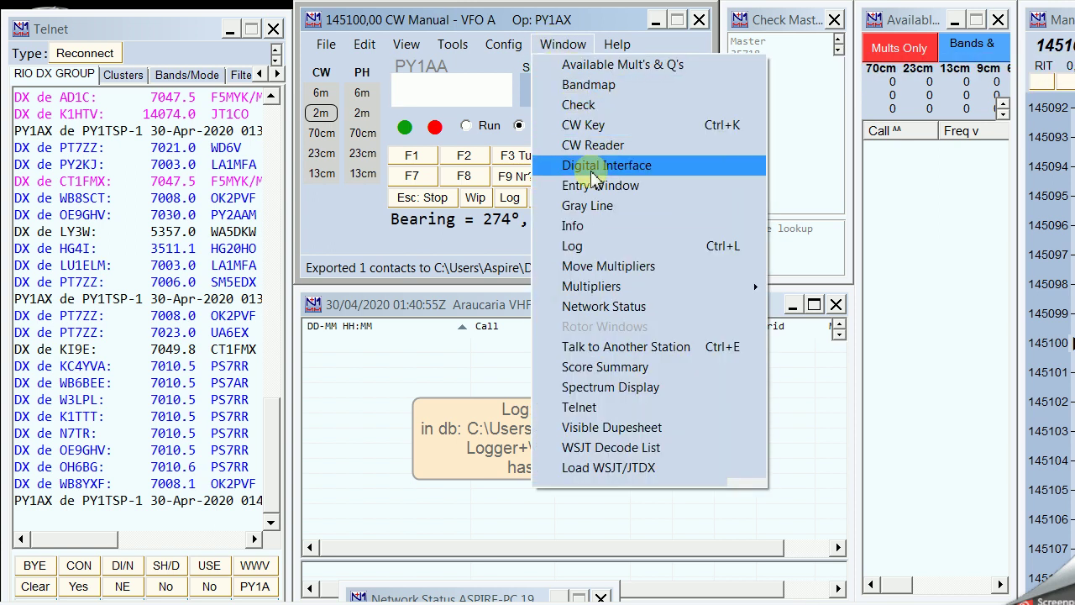
click(583, 105)
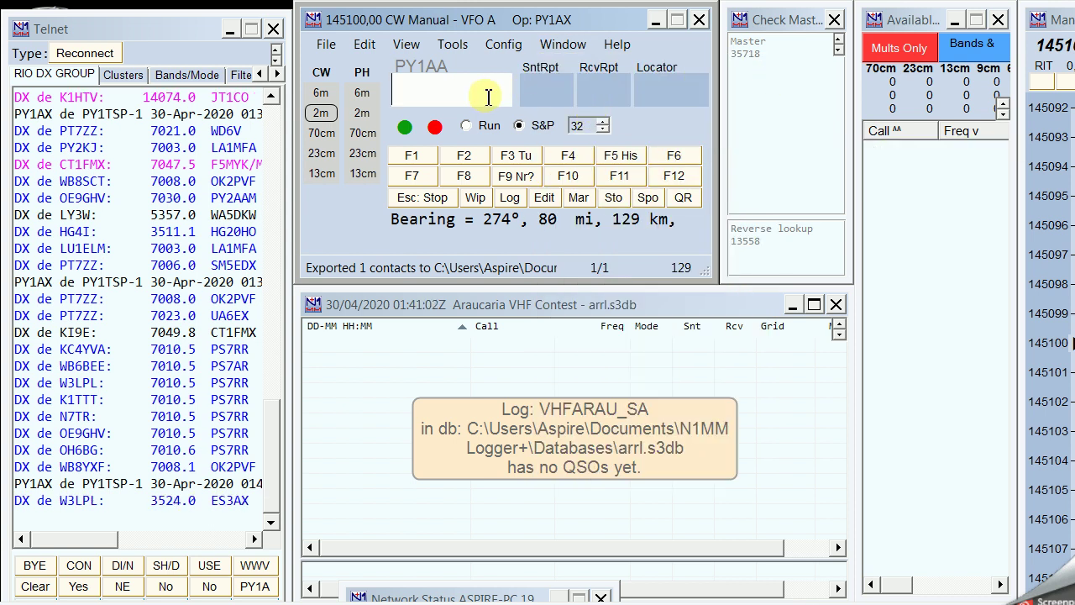
text(PY1D)
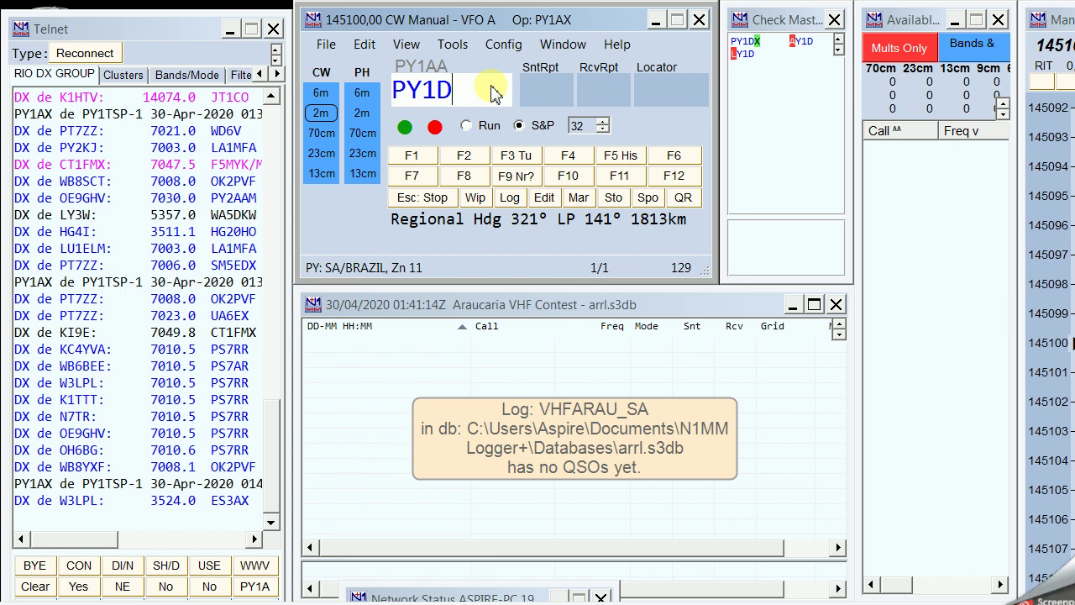
text(A)
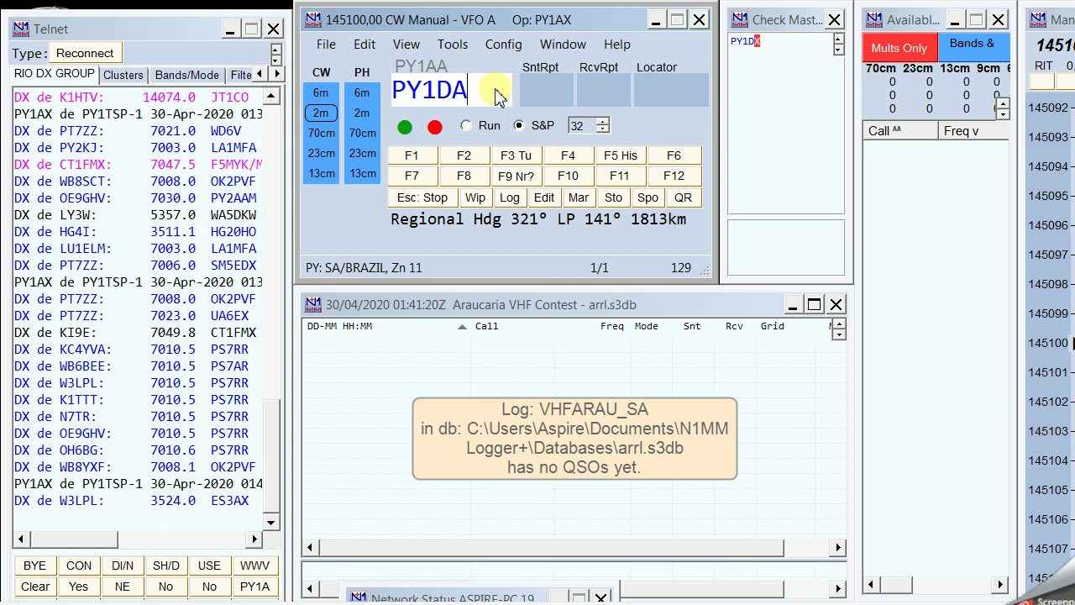
key(BackSpace)
key(BackSpace)
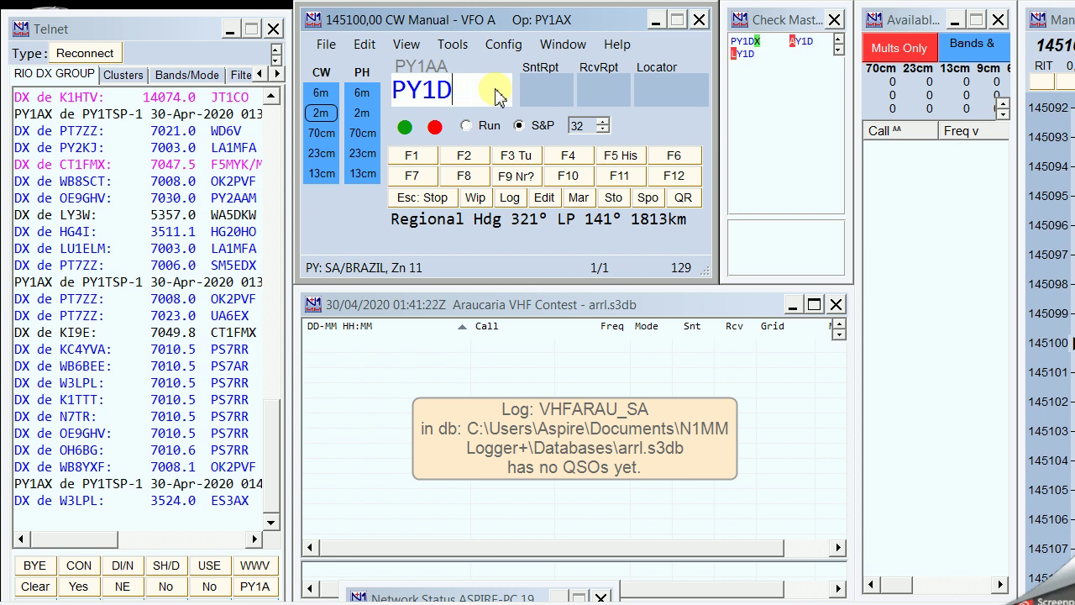
text(P)
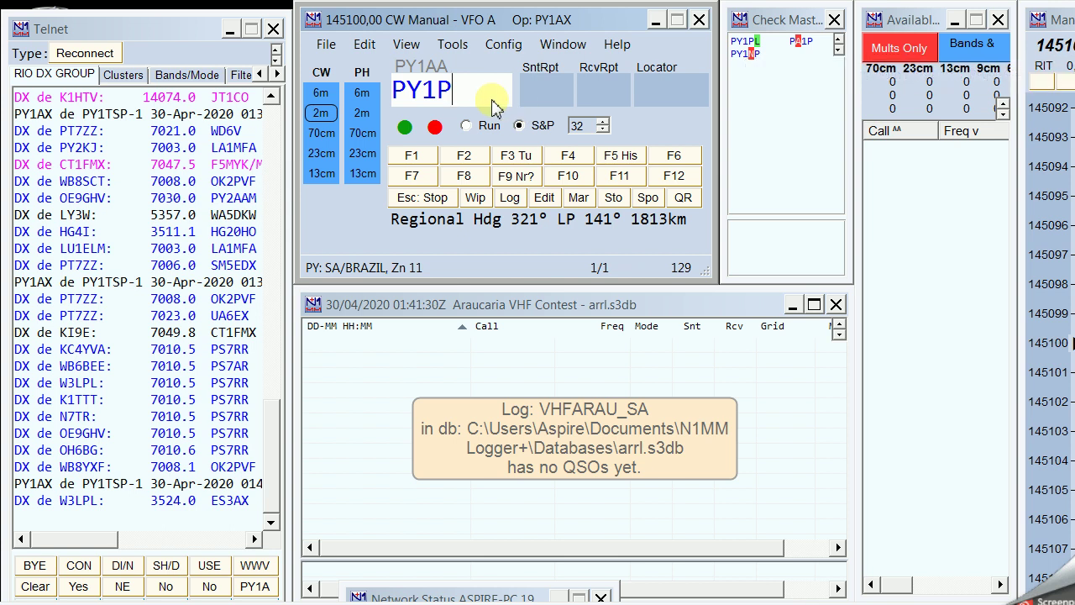
key(BackSpace)
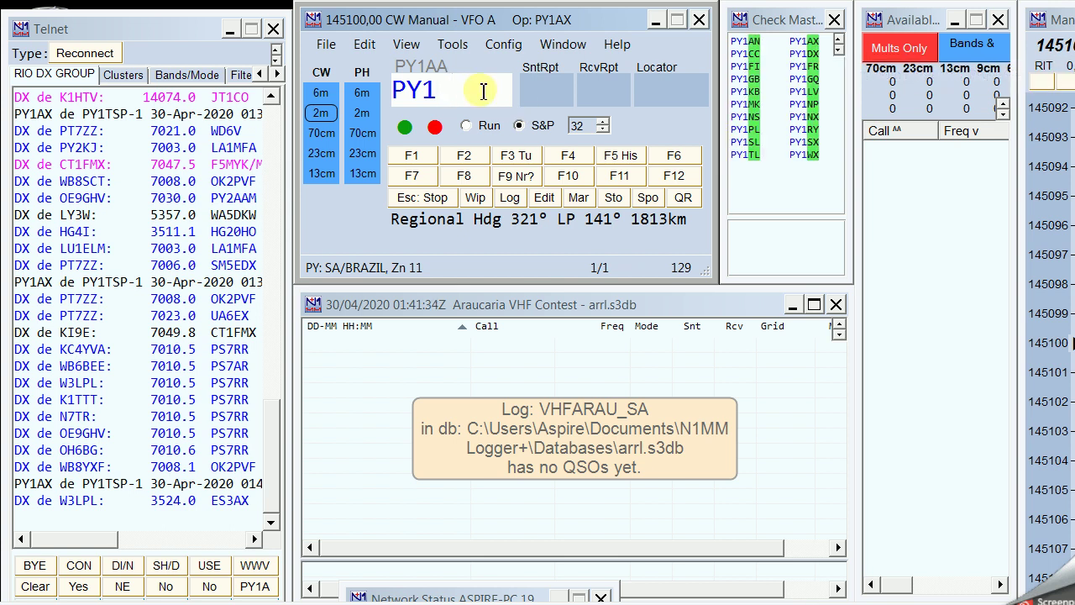
key(BackSpace)
key(BackSpace)
key(BackSpace)
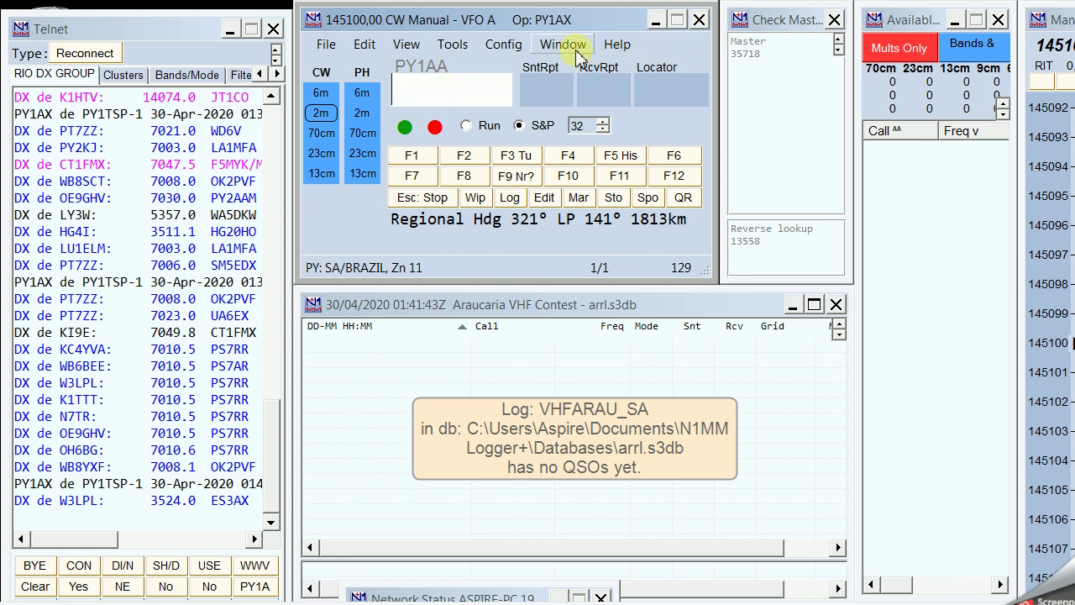
click(327, 47)
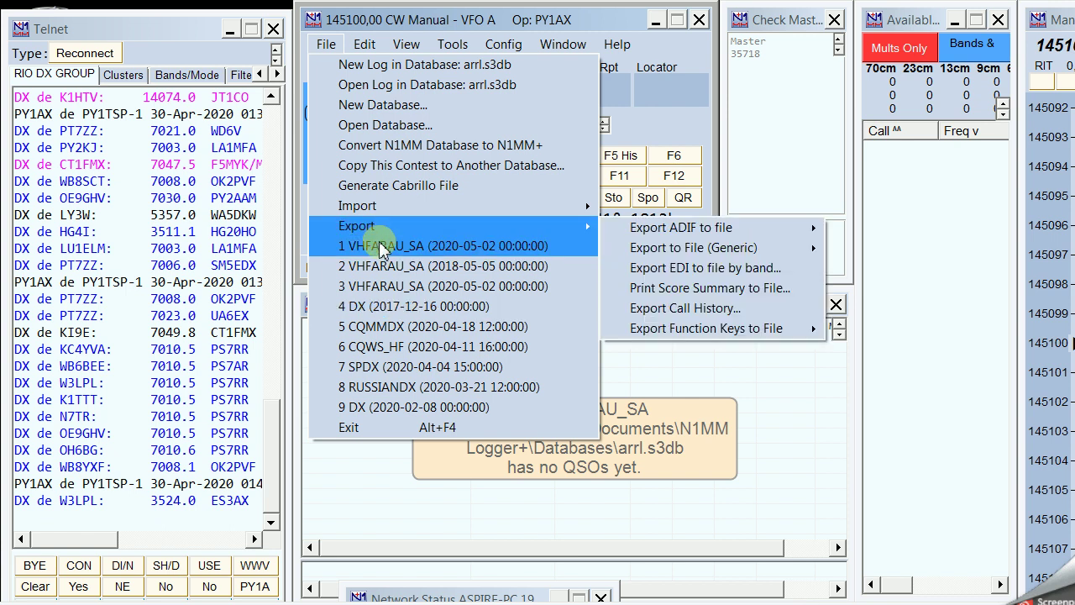
click(646, 126)
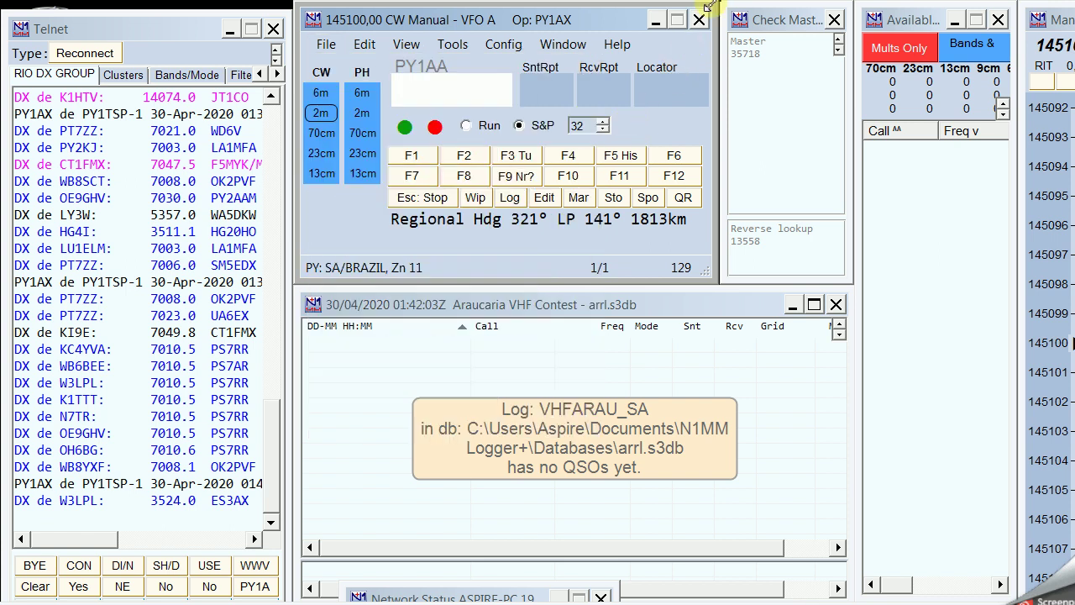
- Exit the logger from the entry window and confirm the exit
click(699, 20)
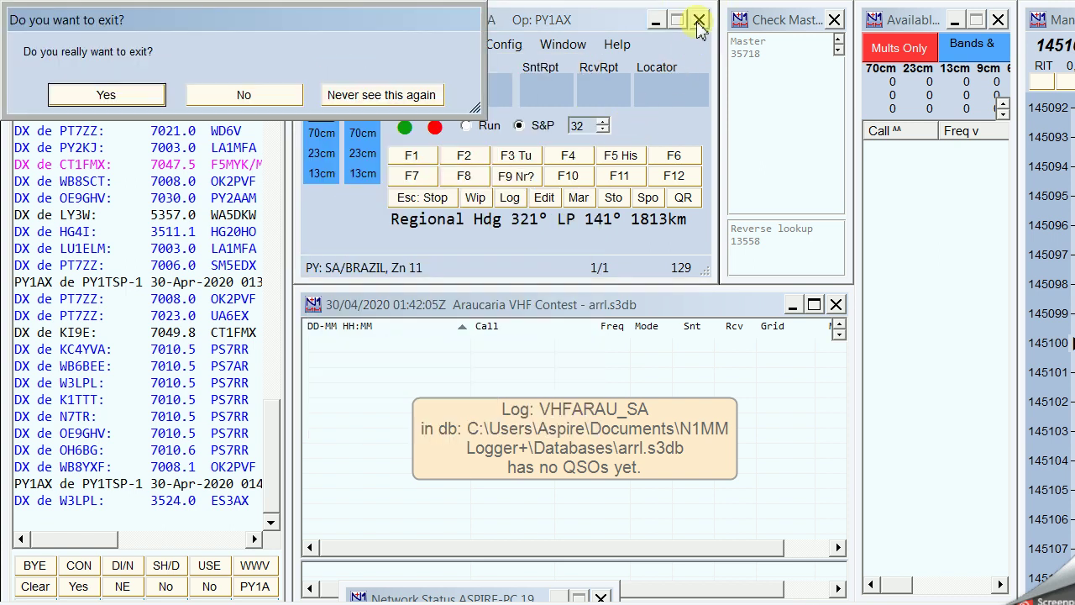
click(103, 92)
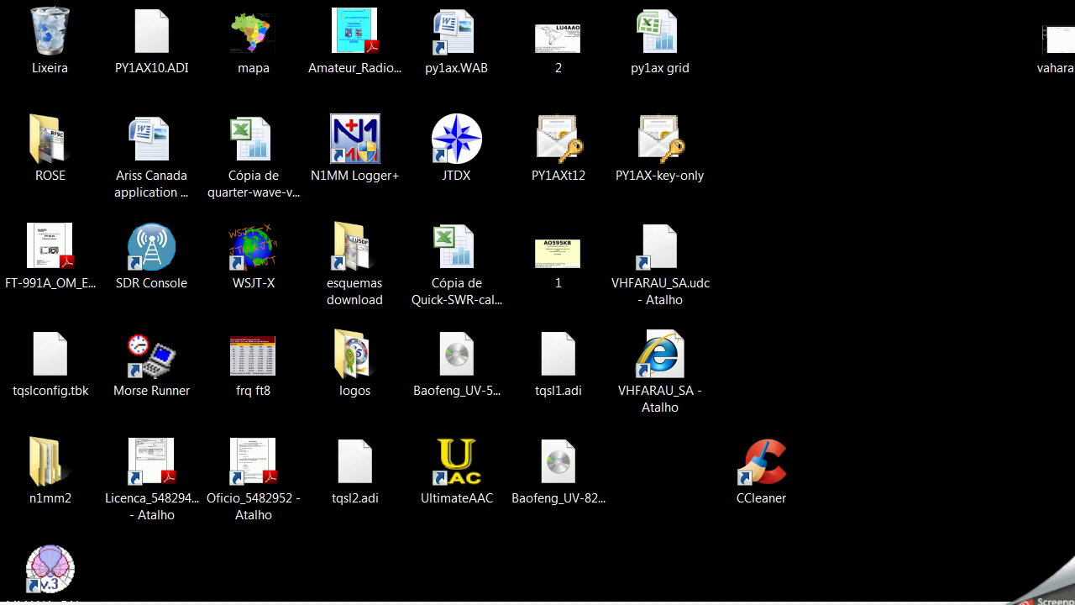
- Open the system calendar to check the contest weekend of 2 May 2020, then close it
click(1033, 601)
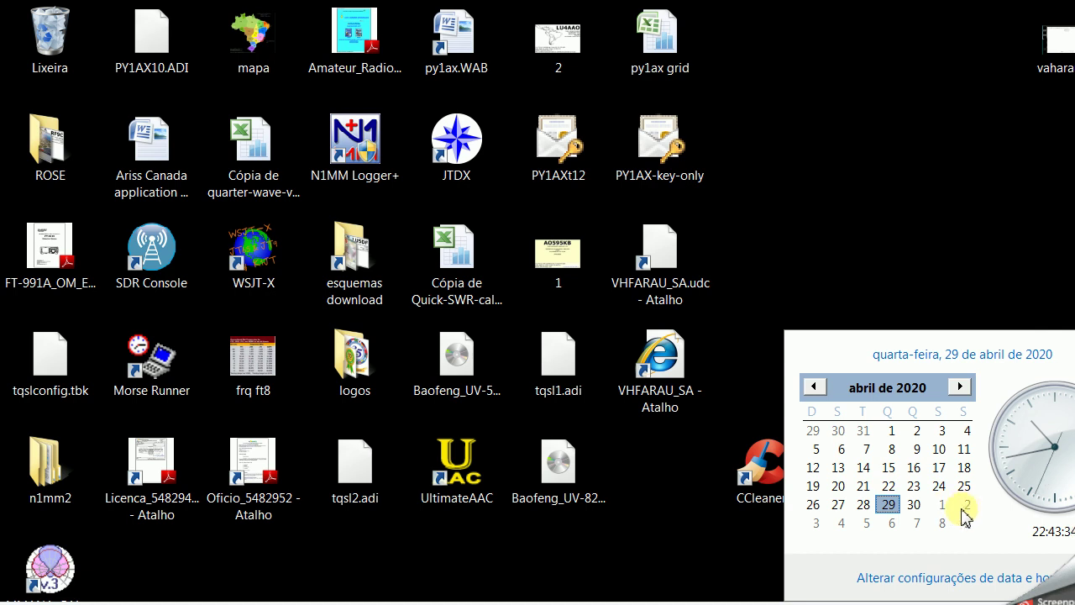
click(913, 206)
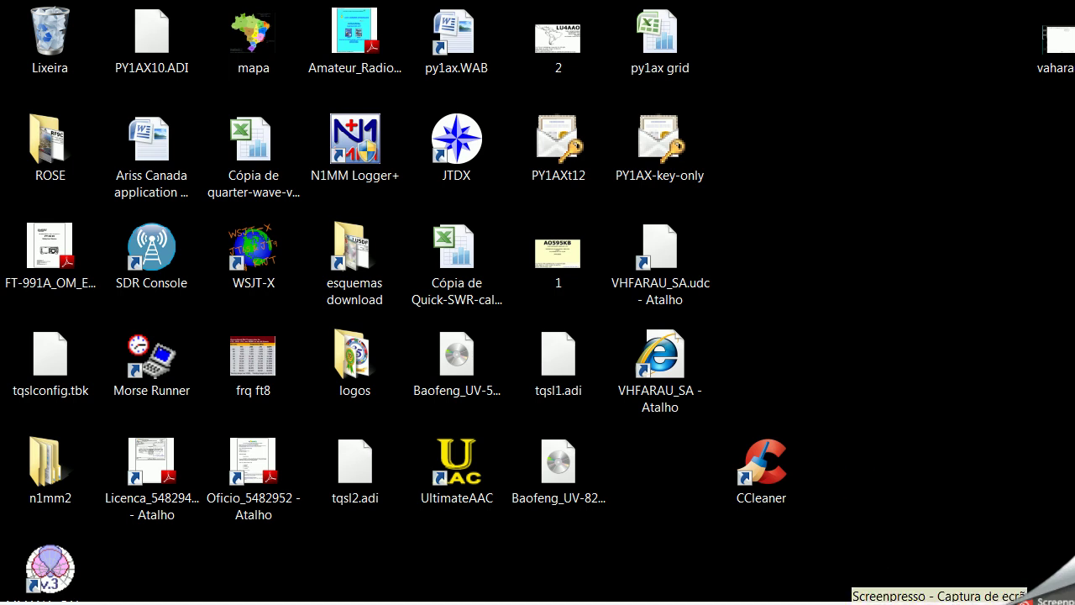
click(1042, 598)
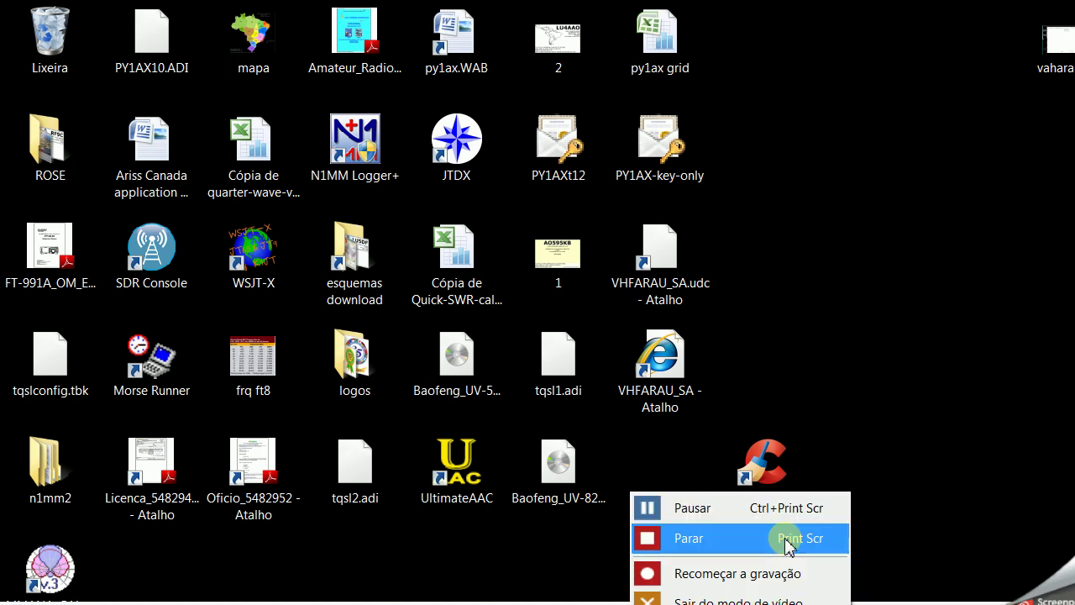
click(789, 545)
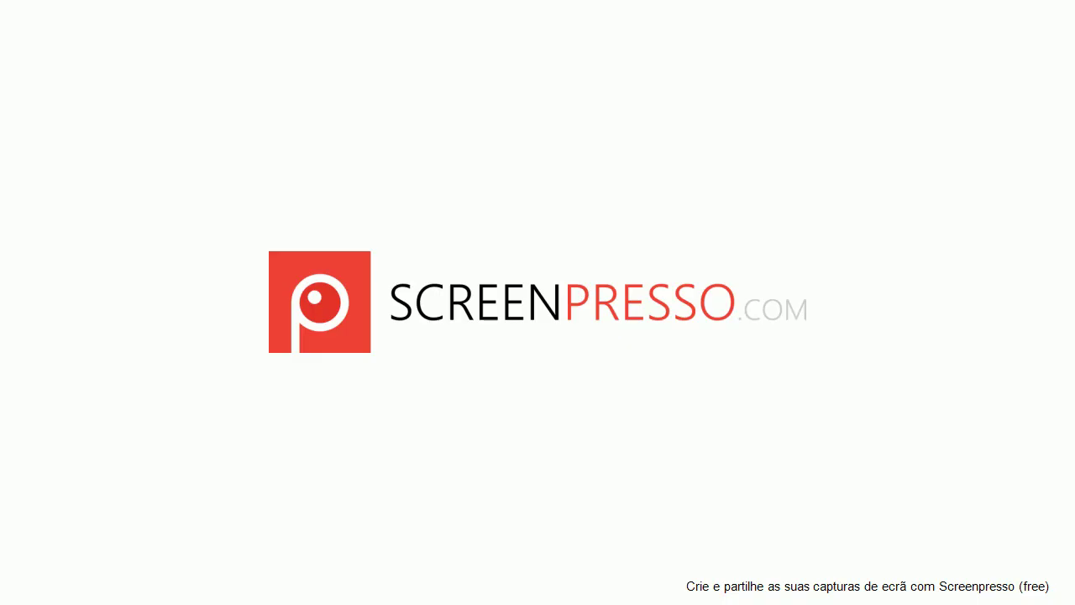